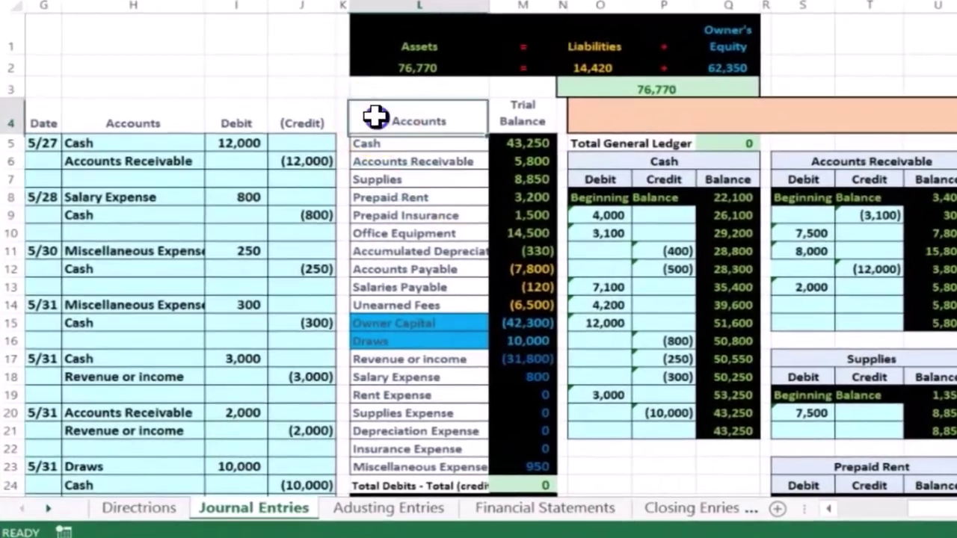
Step: Switch to the Adusting Entries sheet and examine its unadjusted trial balance, adjustment and adjusted trial balance columns
left_click(281, 229)
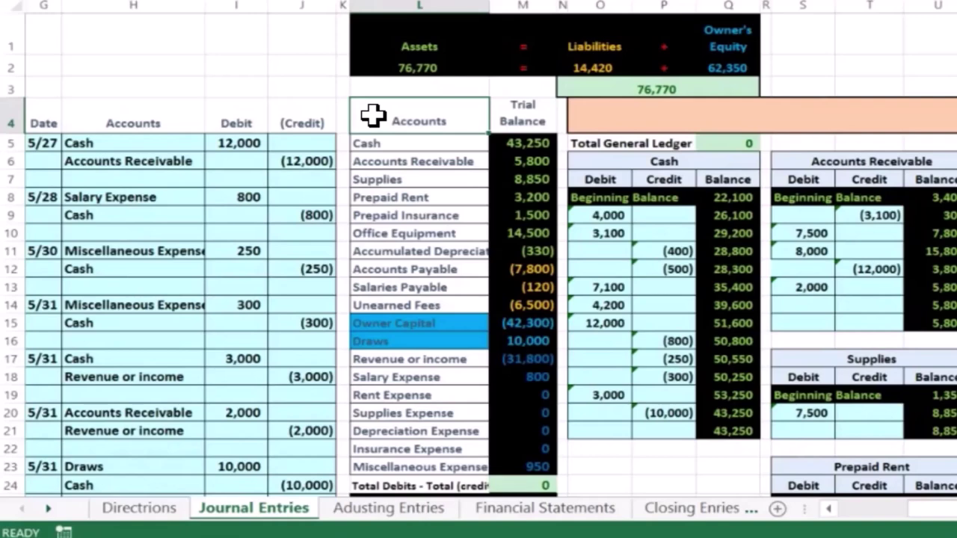
left_click(352, 509)
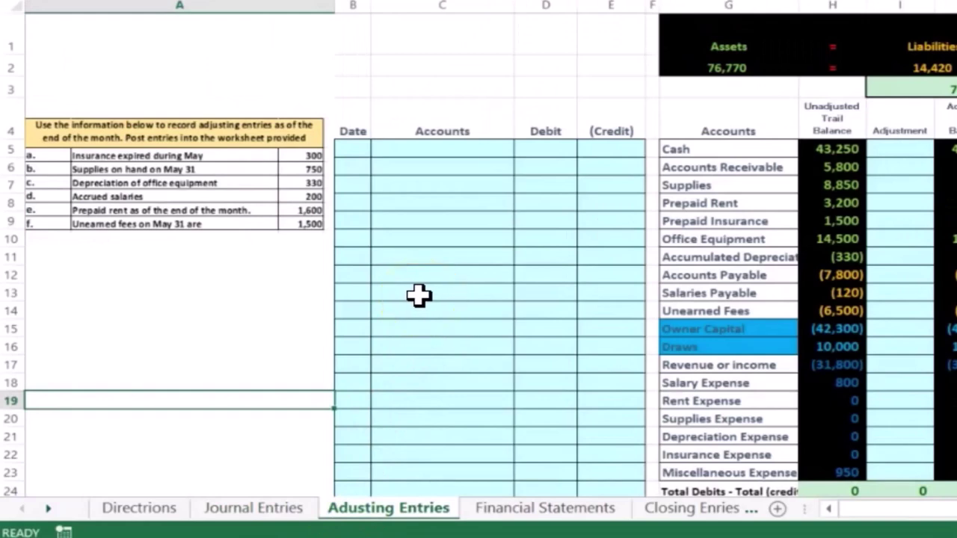
left_click(826, 150)
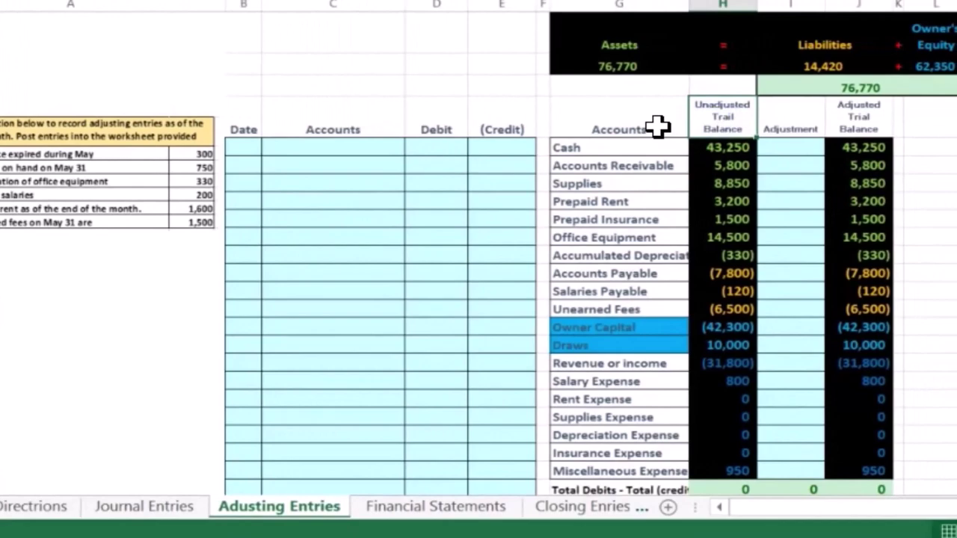
left_click(706, 149)
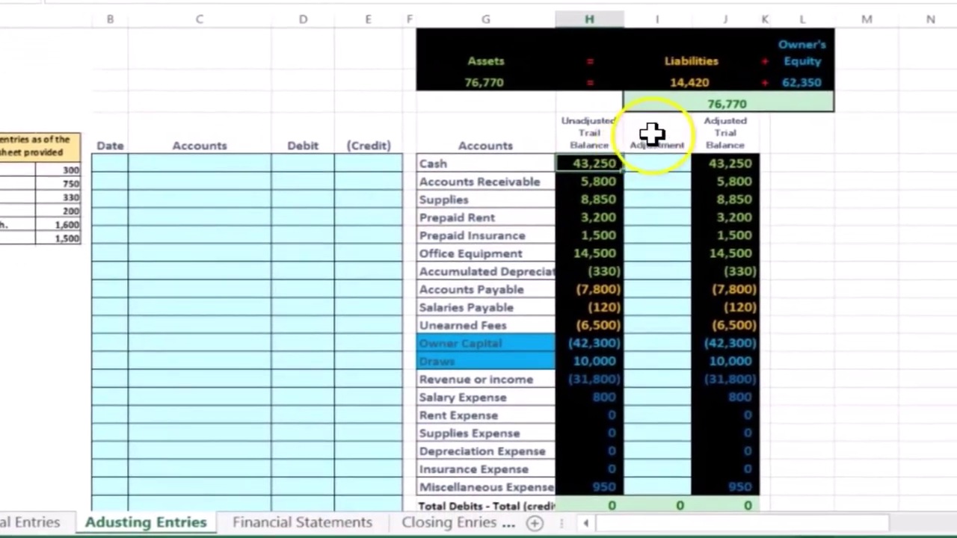
left_click(834, 181)
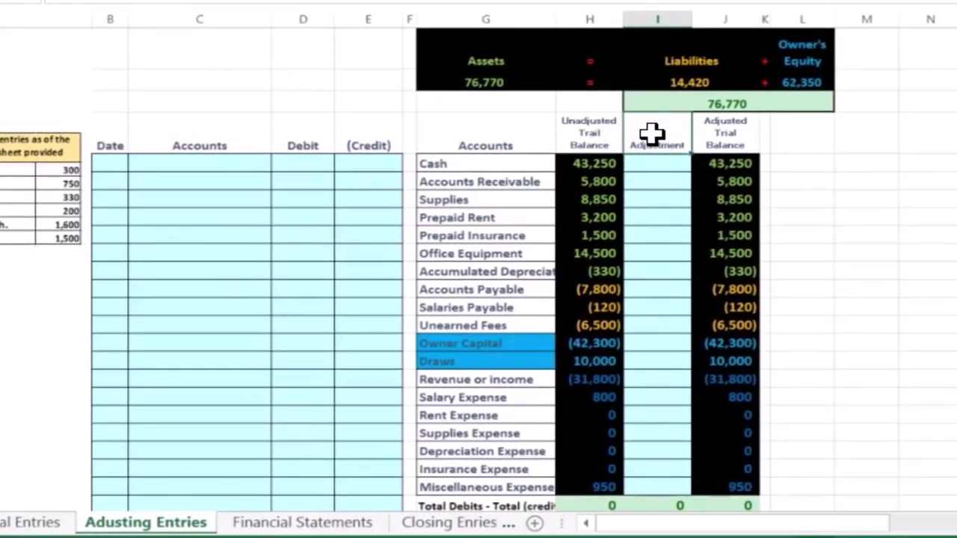
left_click(714, 126)
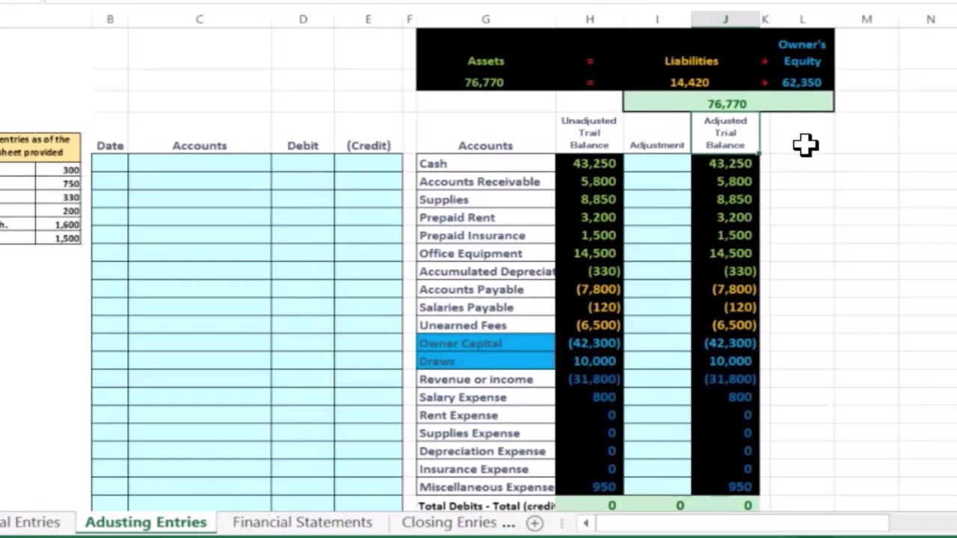
left_click(609, 162)
key("Right")
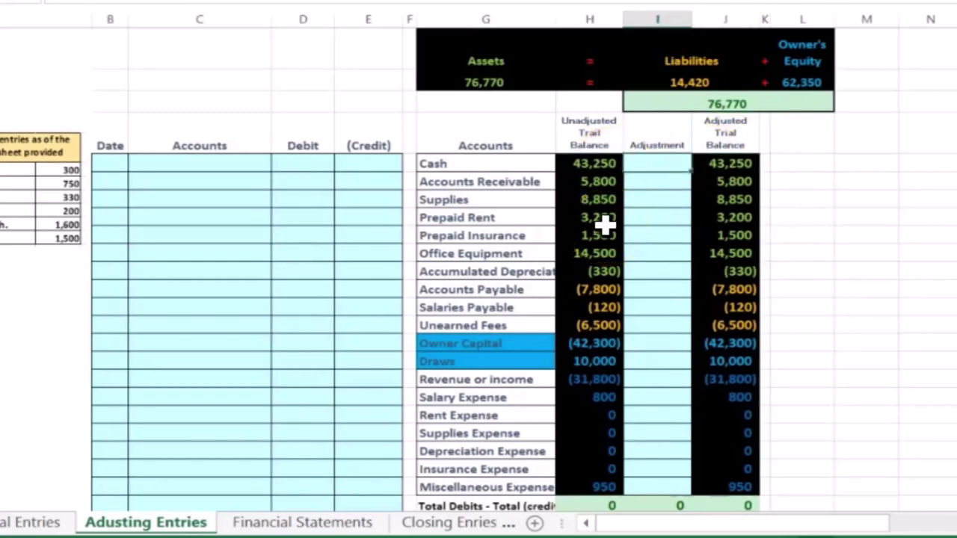
key("Right")
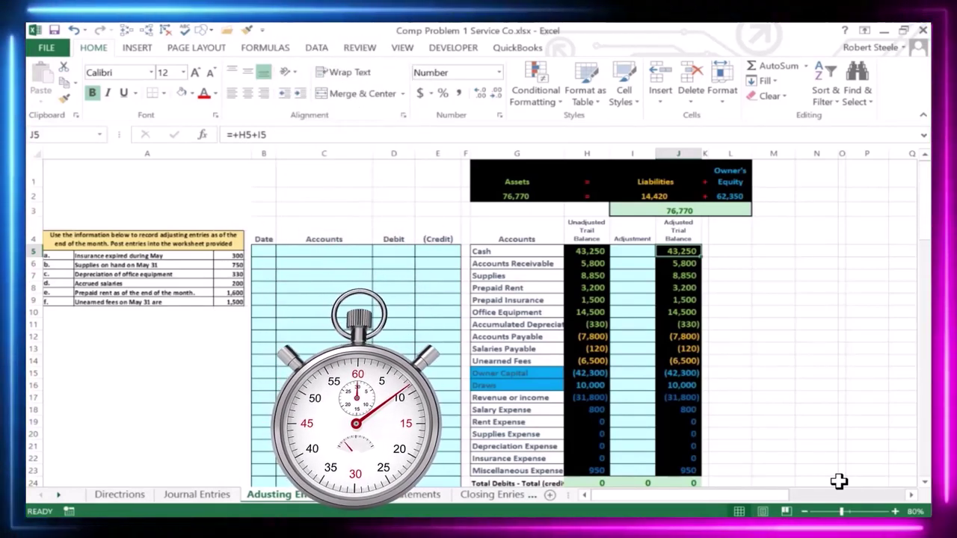
left_click(678, 226)
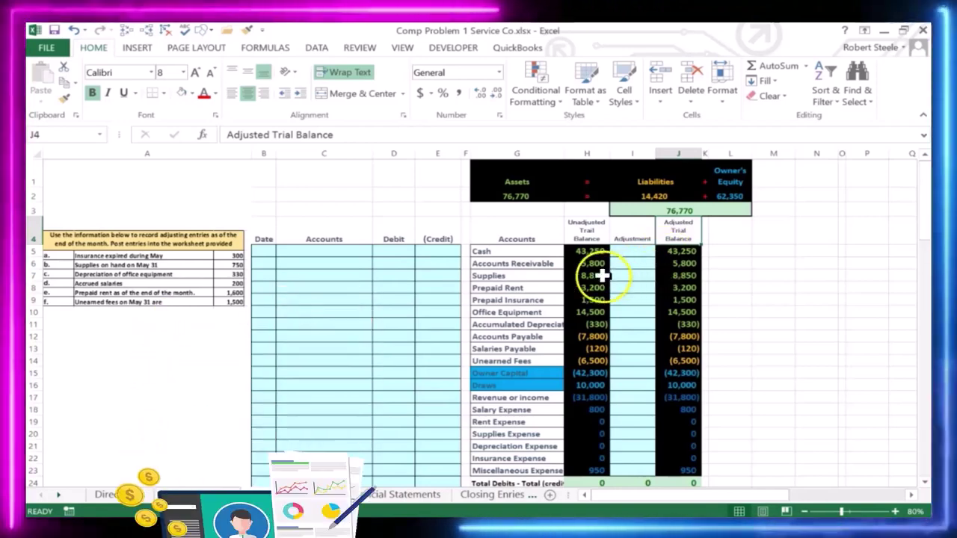
Step: Review the trial balance accounts from Accounts Receivable to Unearned Fees, and those from Revenue or income to Miscellaneous Expense
left_click(508, 263)
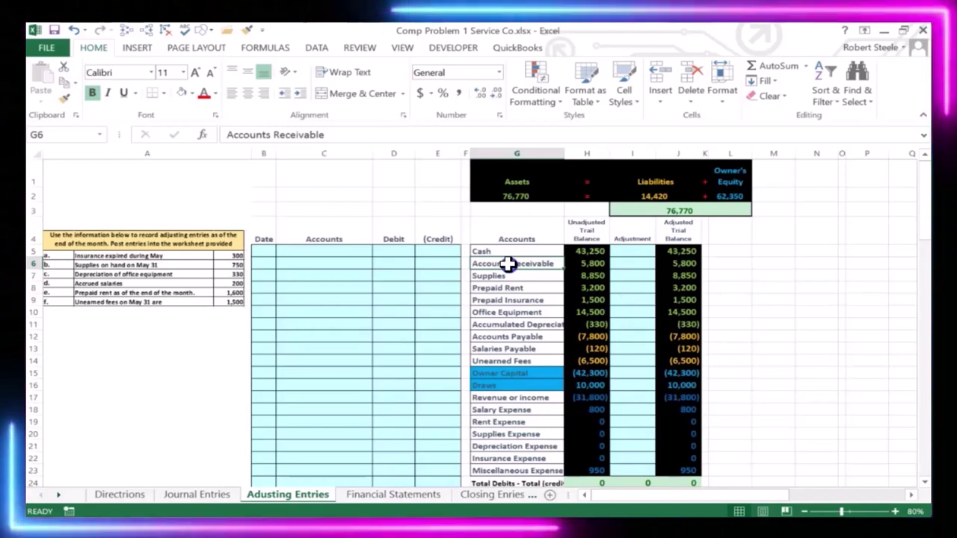
left_click_drag(508, 264, 677, 364)
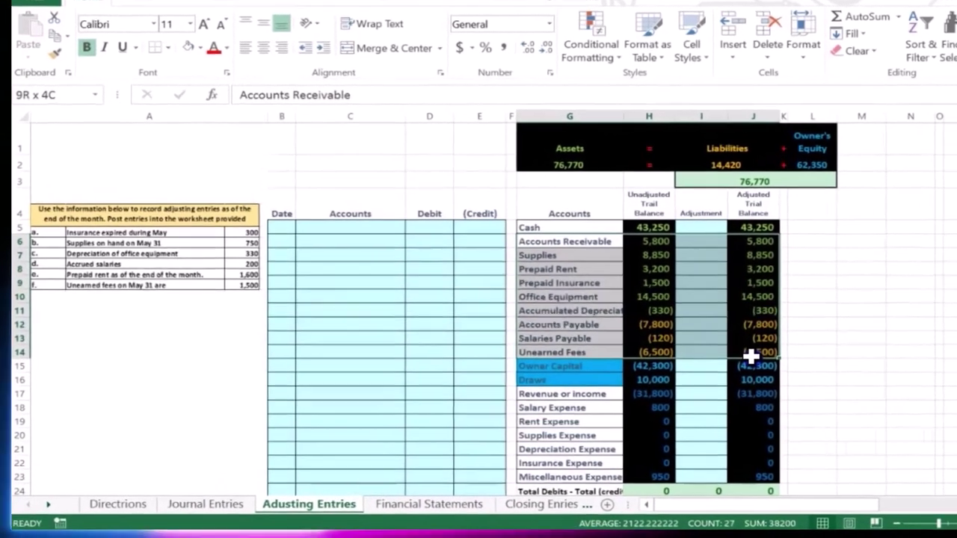
left_click_drag(751, 359, 750, 353)
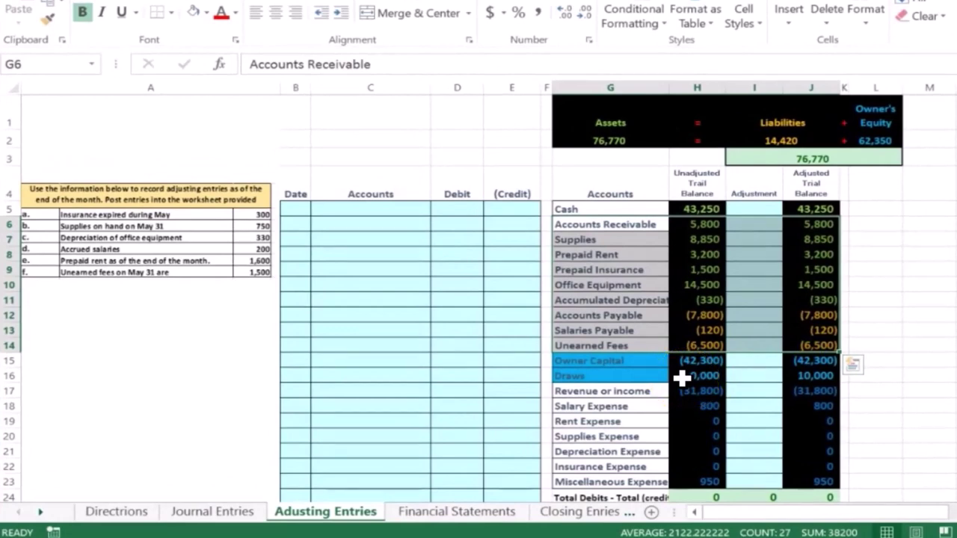
scroll(682, 379, "down", 1)
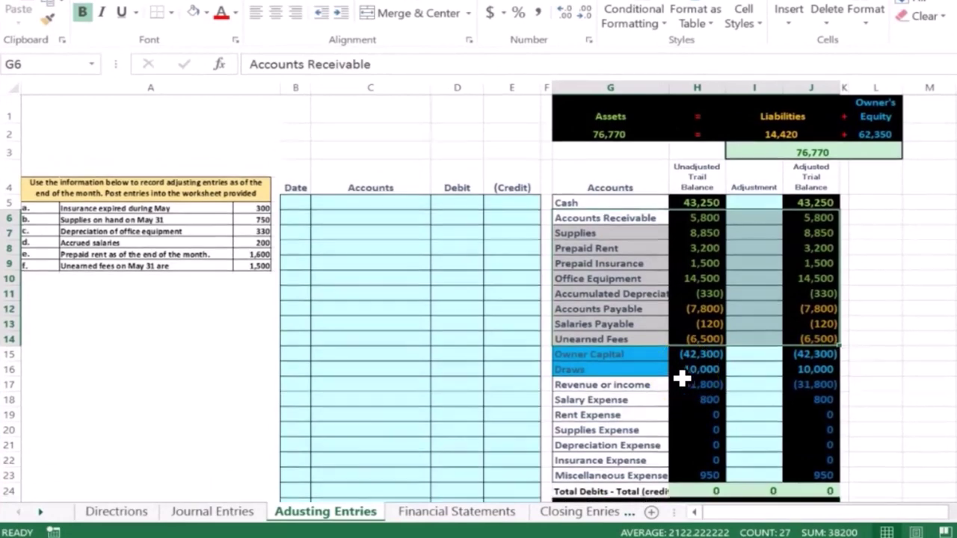
left_click_drag(665, 320, 809, 406)
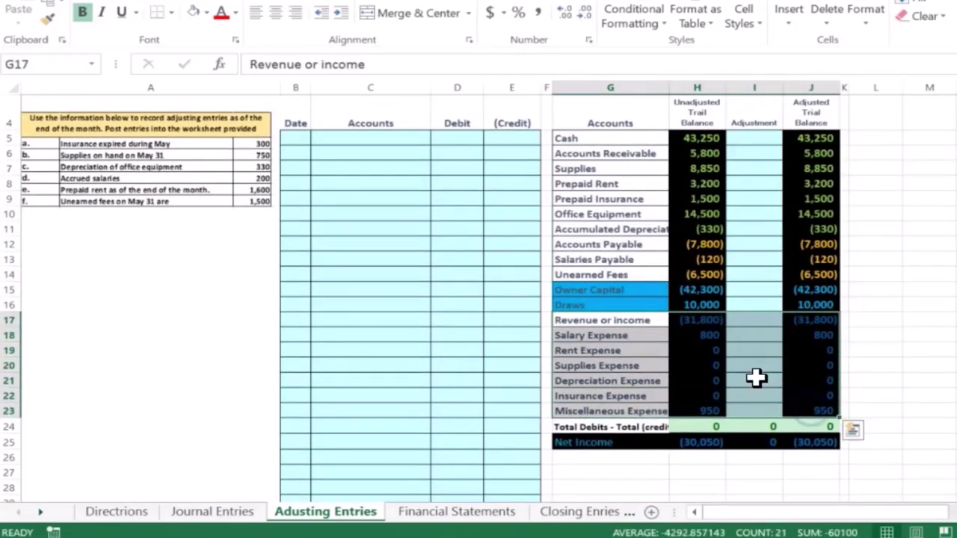
right_click(654, 344)
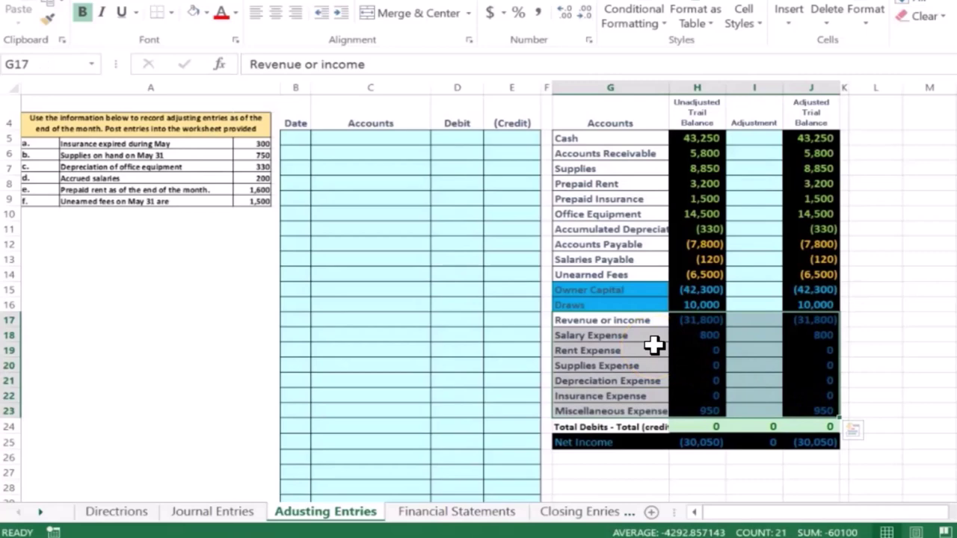
left_click(654, 344)
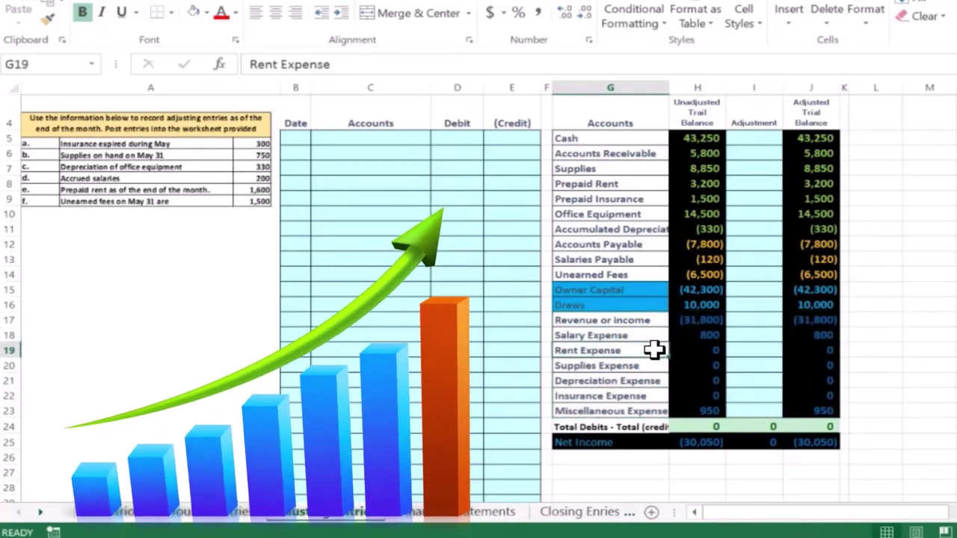
scroll(654, 350, "up", 1)
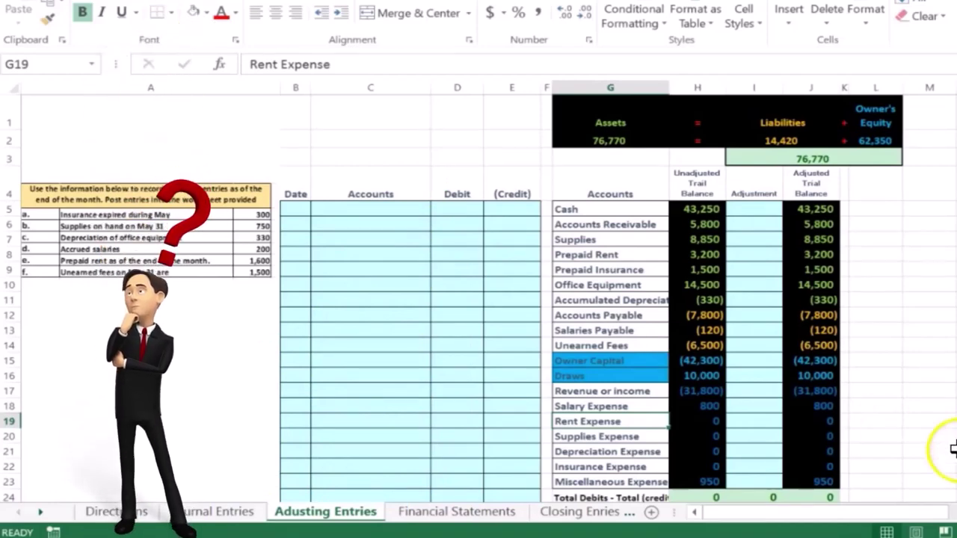
Step: Examine the unadjusted balances and their total debits minus credits formula, plus the adjusted balance formula for Supplies
scroll(951, 447, "up", 2, "ctrl")
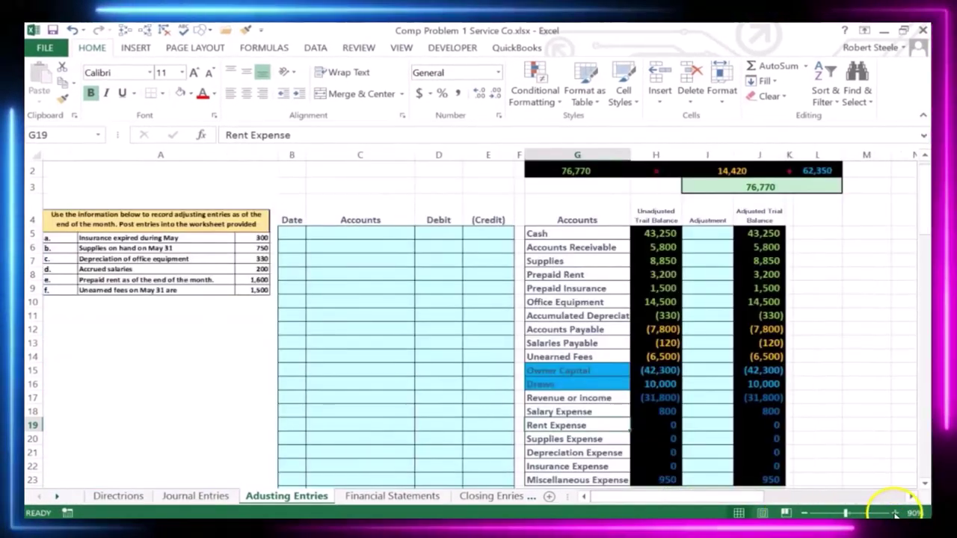
left_click(895, 513)
left_click_drag(690, 498, 656, 503)
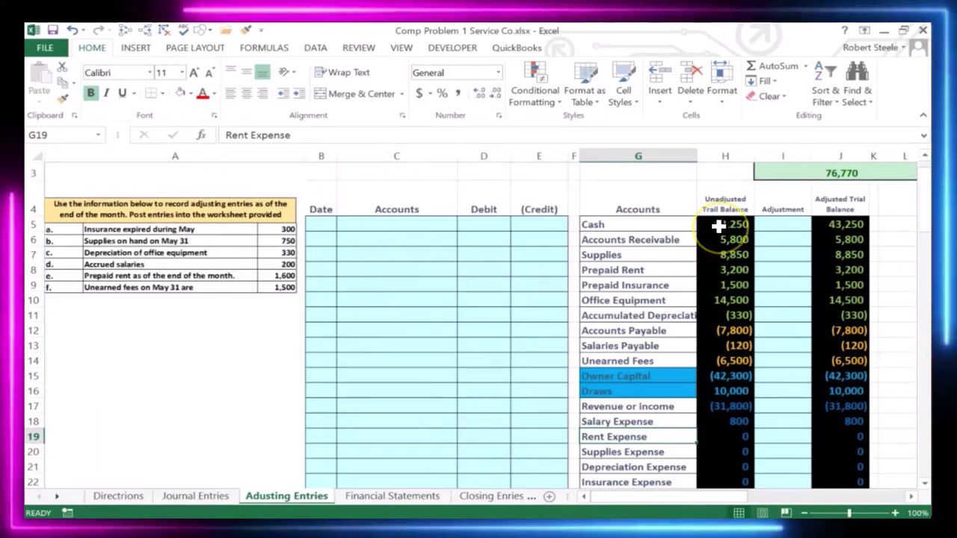
left_click(716, 202)
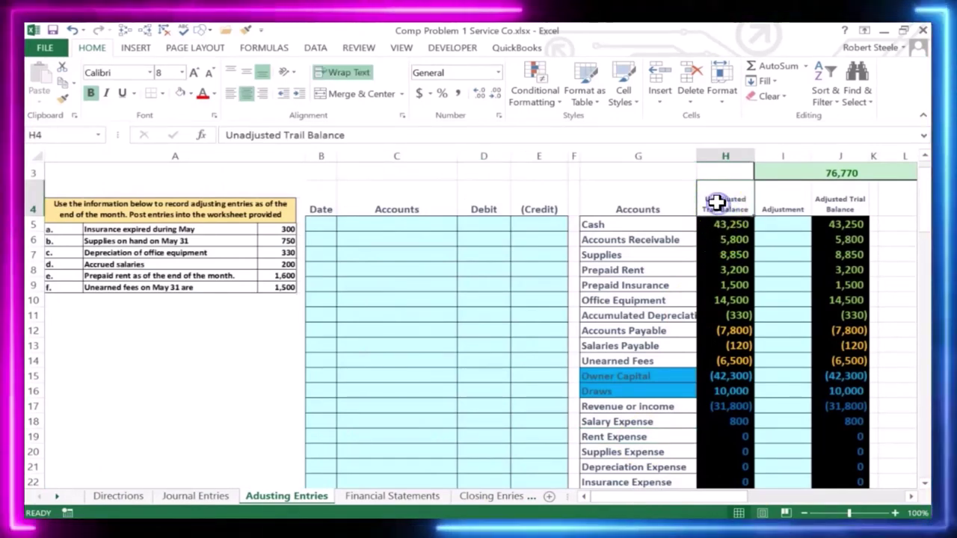
left_click_drag(711, 222, 731, 440)
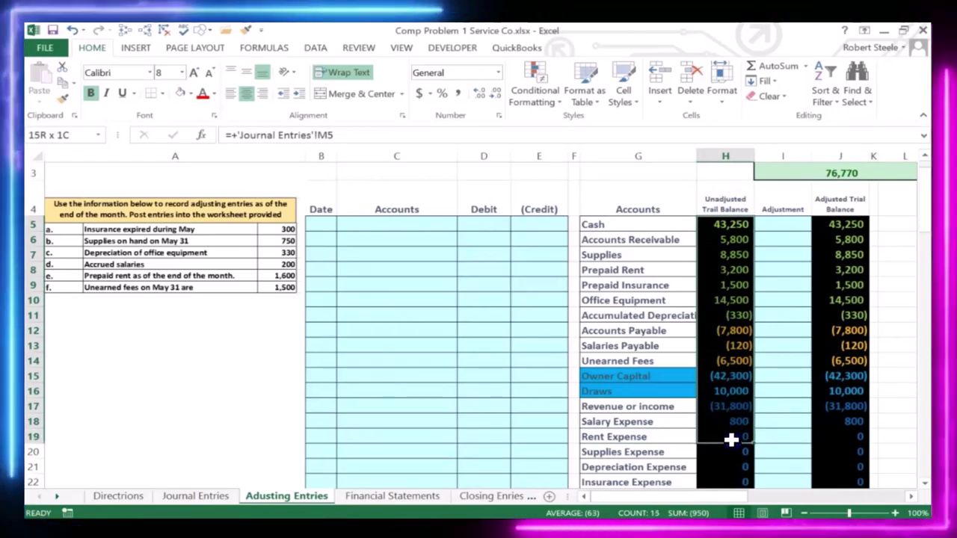
left_click_drag(732, 484, 732, 483)
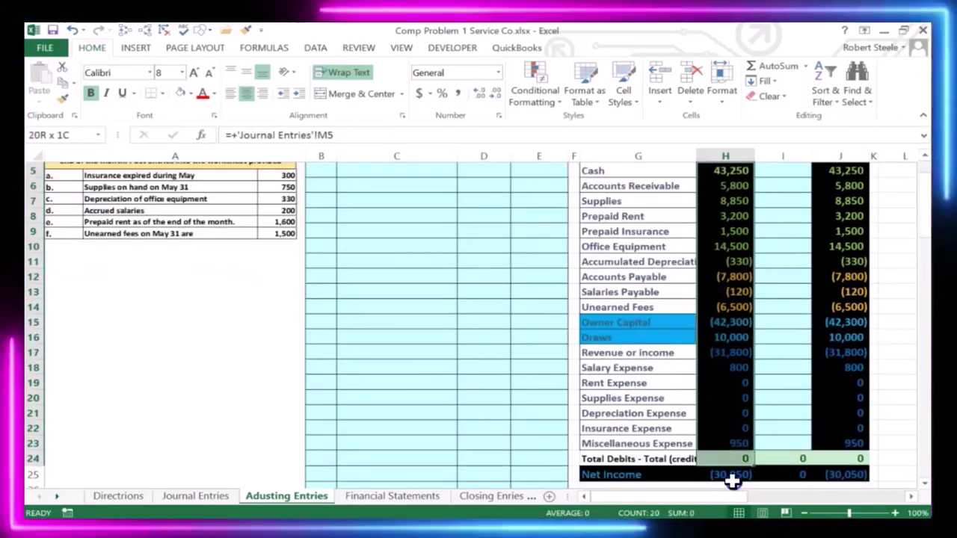
left_click_drag(732, 443, 732, 444)
left_click(731, 458)
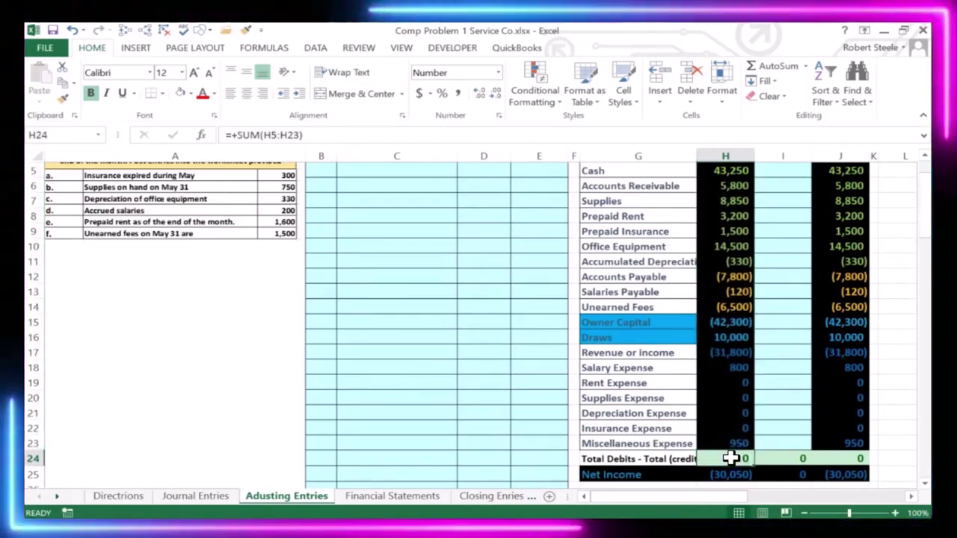
left_click(585, 424)
scroll(585, 424, "up", 2)
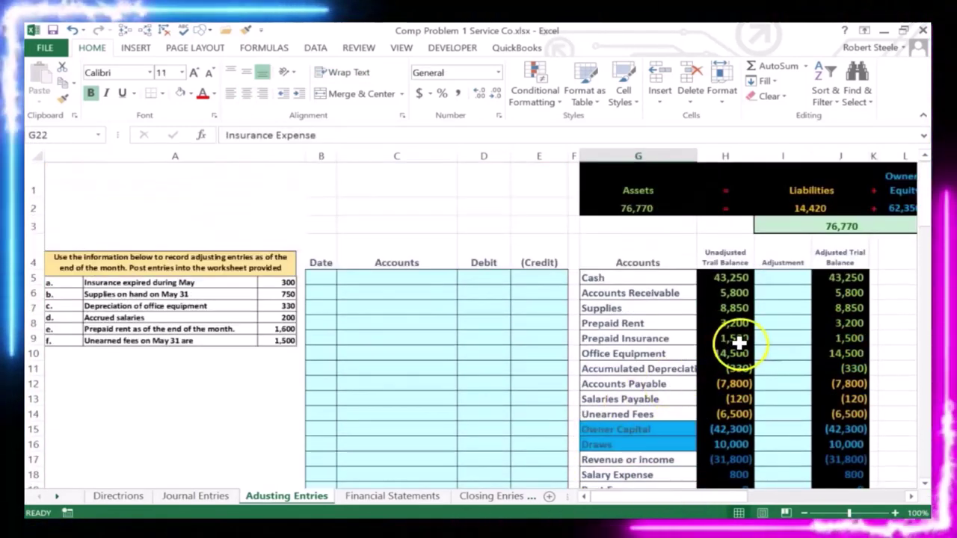
left_click(779, 307)
left_click(833, 303)
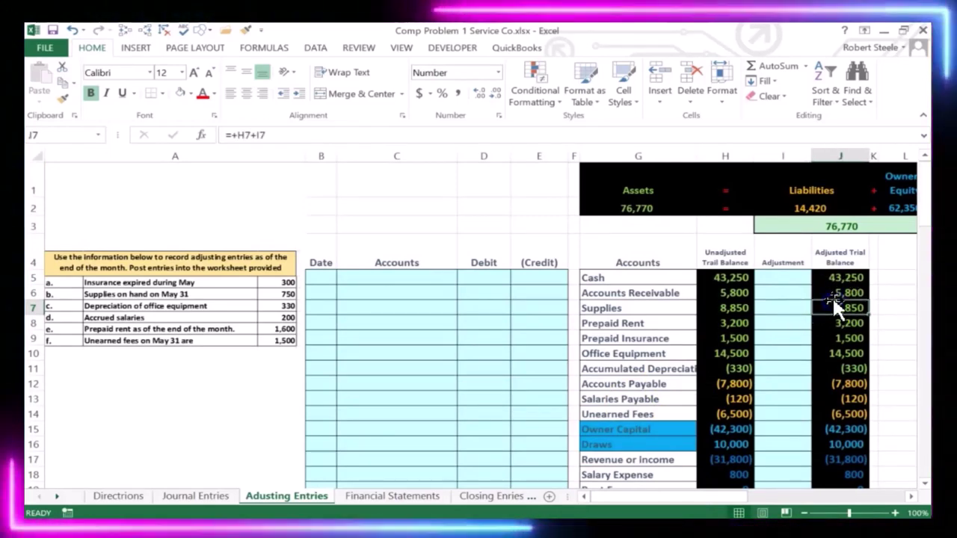
Step: Inspect the formulas behind the Assets, Liabilities and Owner's Equity totals in the accounting equation
double_click(638, 208)
key("Return")
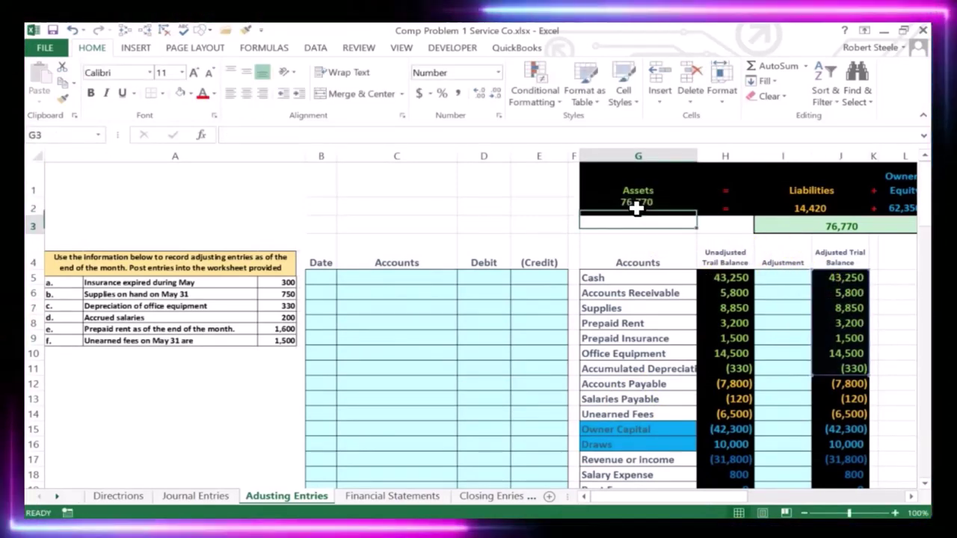
left_click(785, 208)
double_click(786, 208)
key("Return")
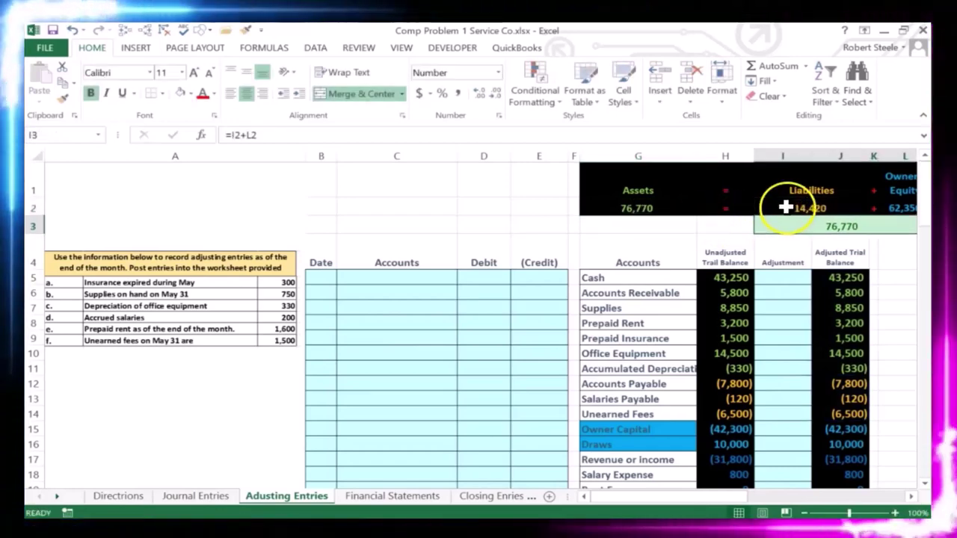
left_click(902, 206)
double_click(903, 206)
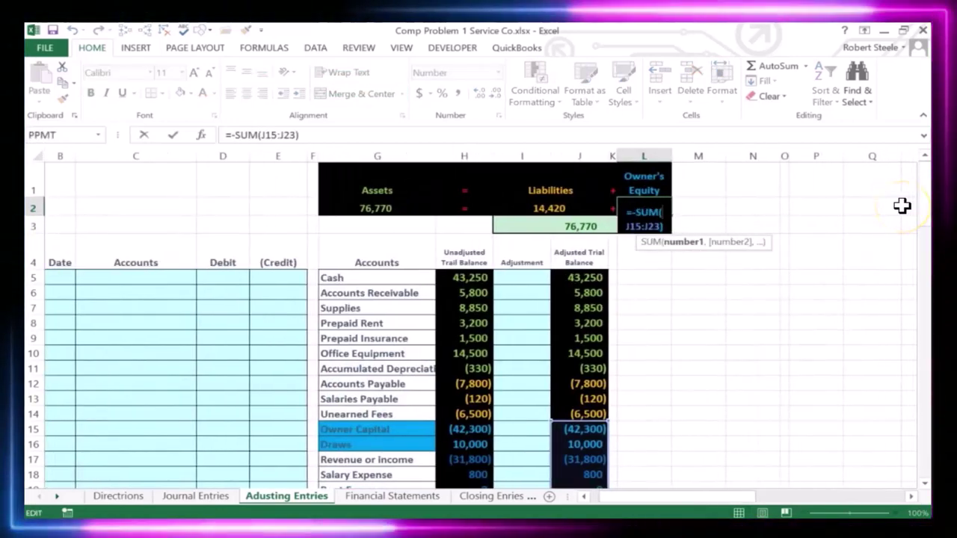
key("Return")
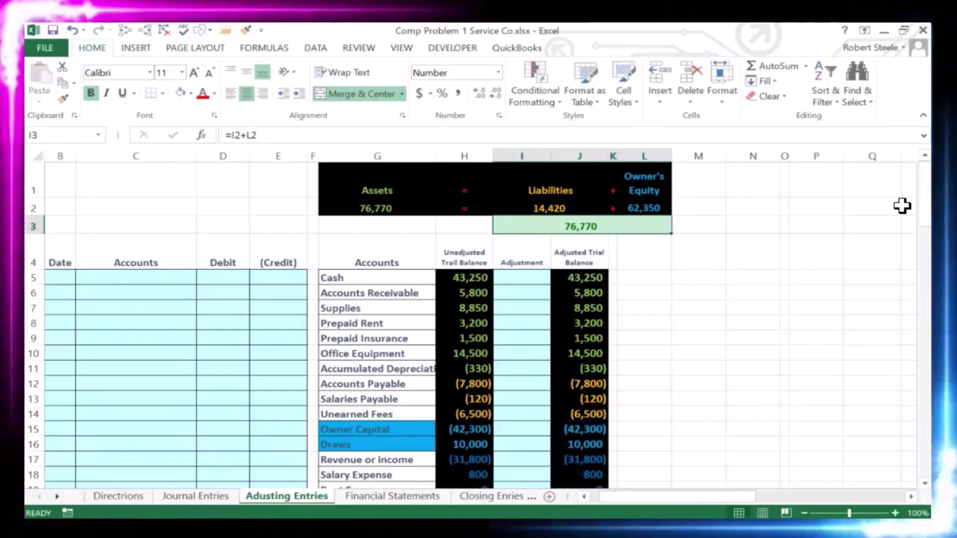
Step: Enter the date 5/31 in the first row of the adjusting entries journal
key("Left")
key("Left")
key("Left")
key("Left")
key("Left")
key("Left")
key("Left")
key("Left")
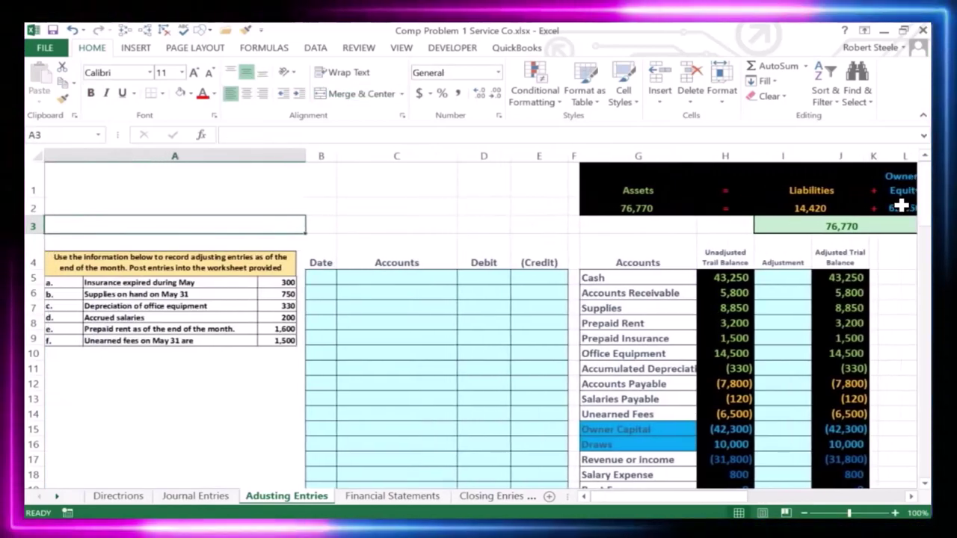
left_click(317, 278)
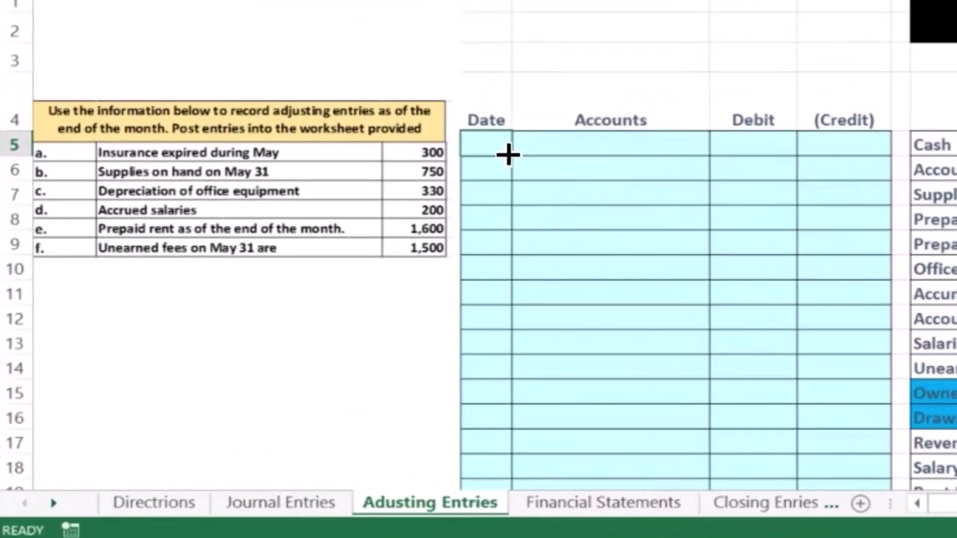
type("5/31")
key("Return")
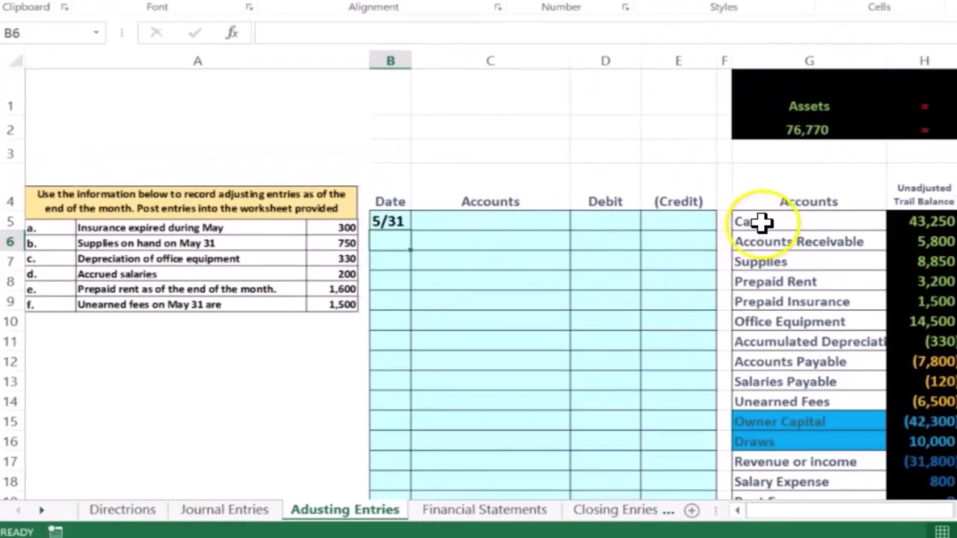
Step: Highlight the Prepaid Insurance account name in the trial balance with a green fill
left_click_drag(761, 222, 783, 397)
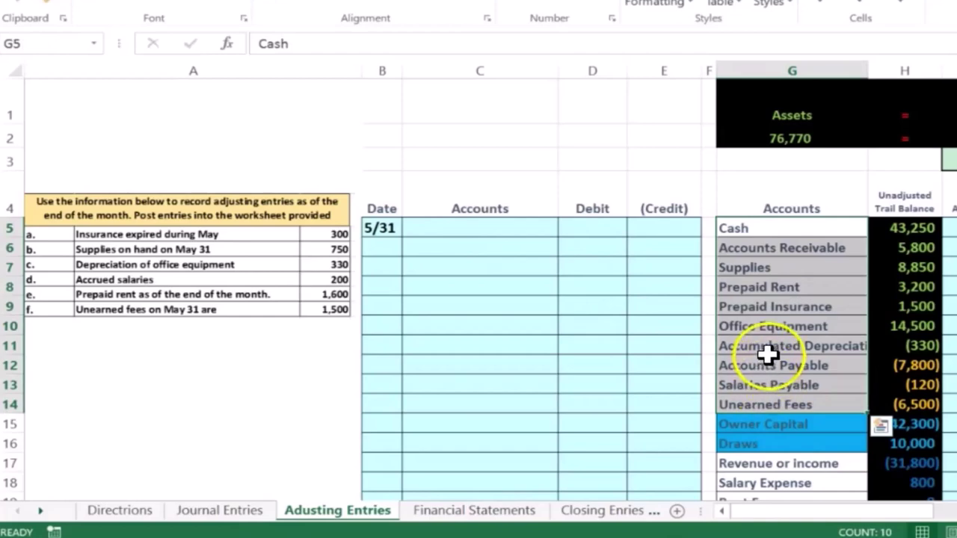
left_click(793, 307)
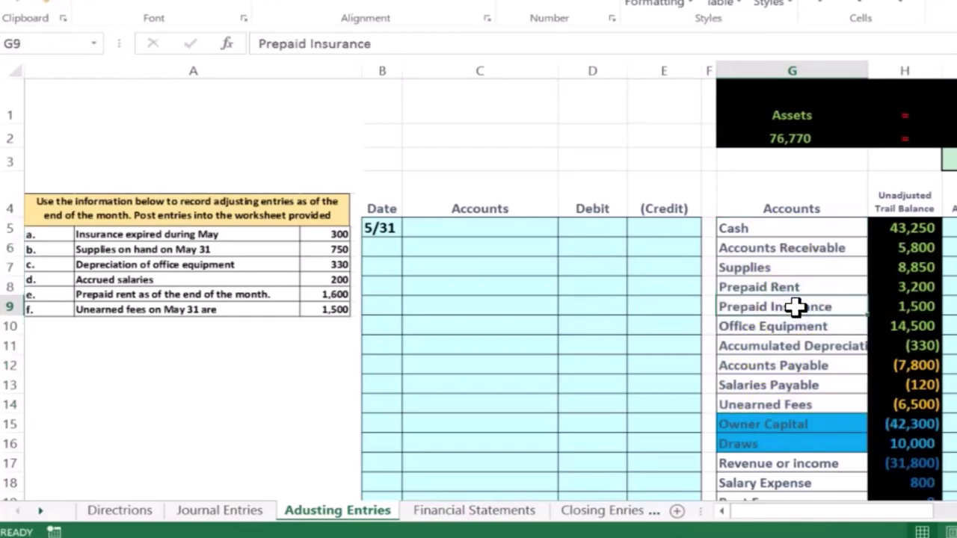
right_click(794, 306)
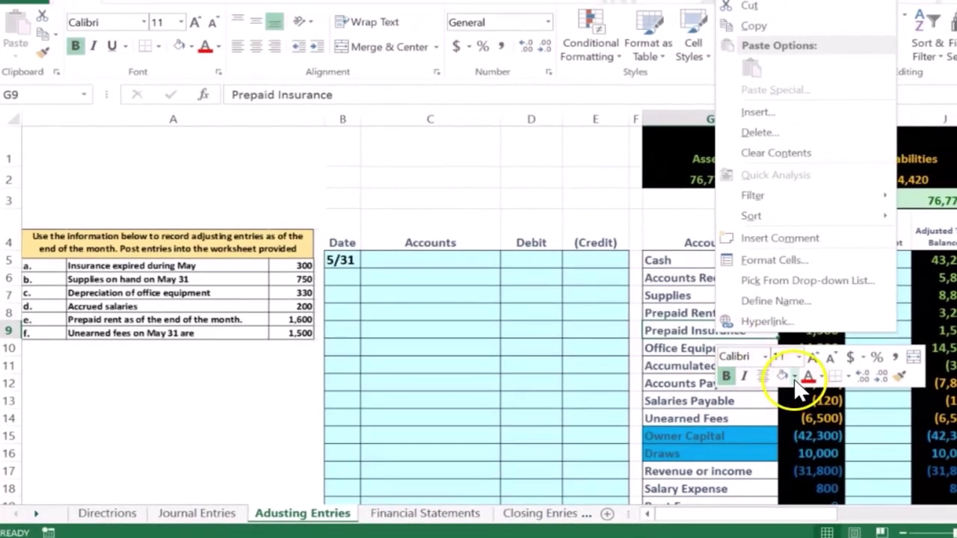
left_click(795, 376)
left_click(840, 285)
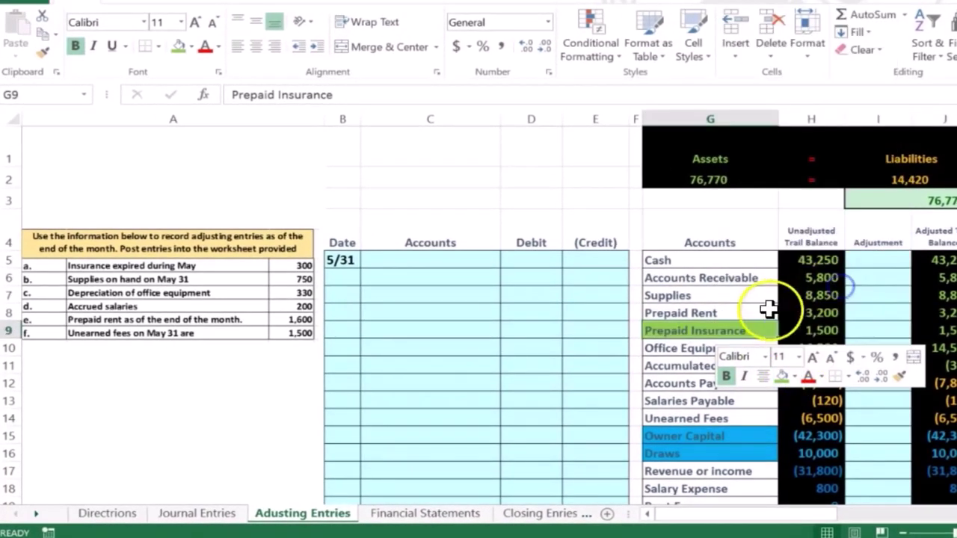
left_click(711, 308)
Step: Highlight the Insurance Expense account name in the trial balance with the same green fill
left_click(903, 532)
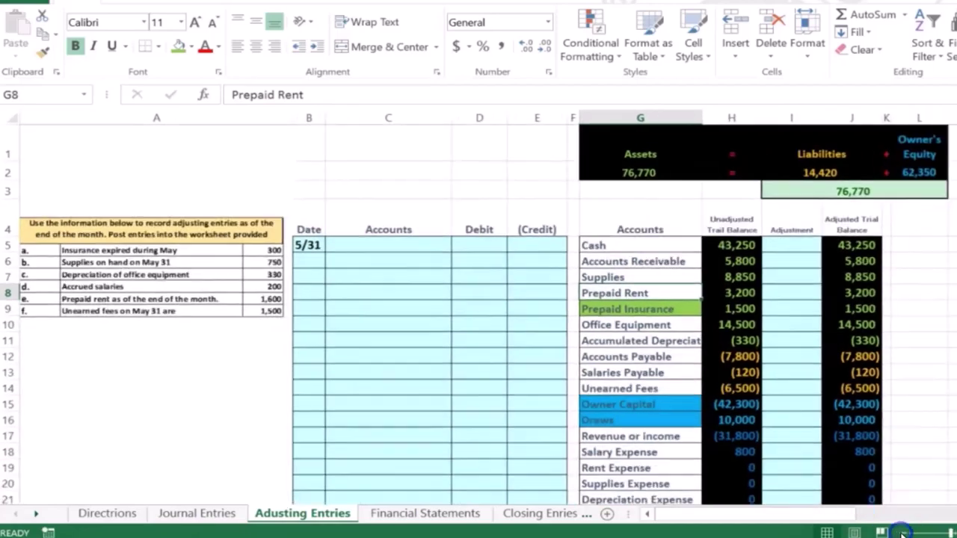
left_click(902, 532)
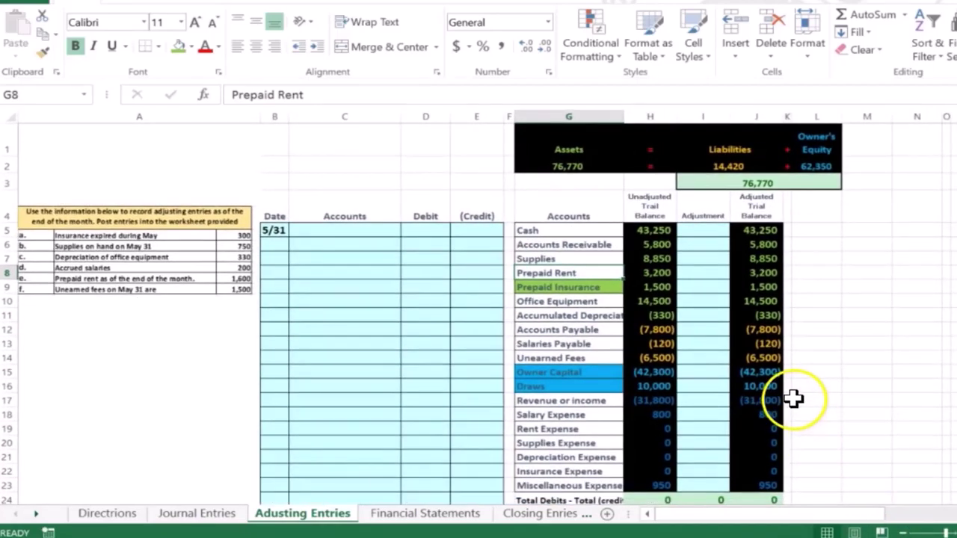
scroll(636, 385, "down", 1)
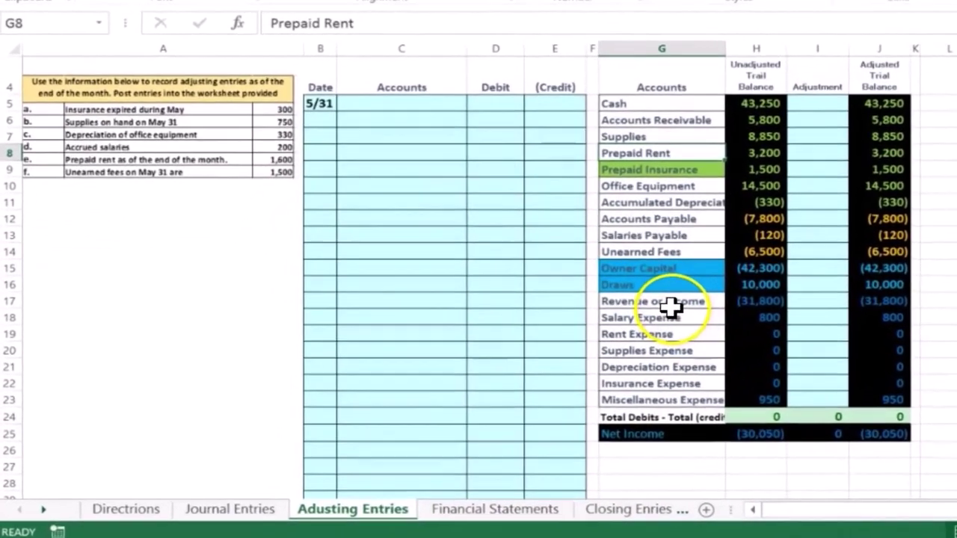
left_click_drag(670, 307, 709, 386)
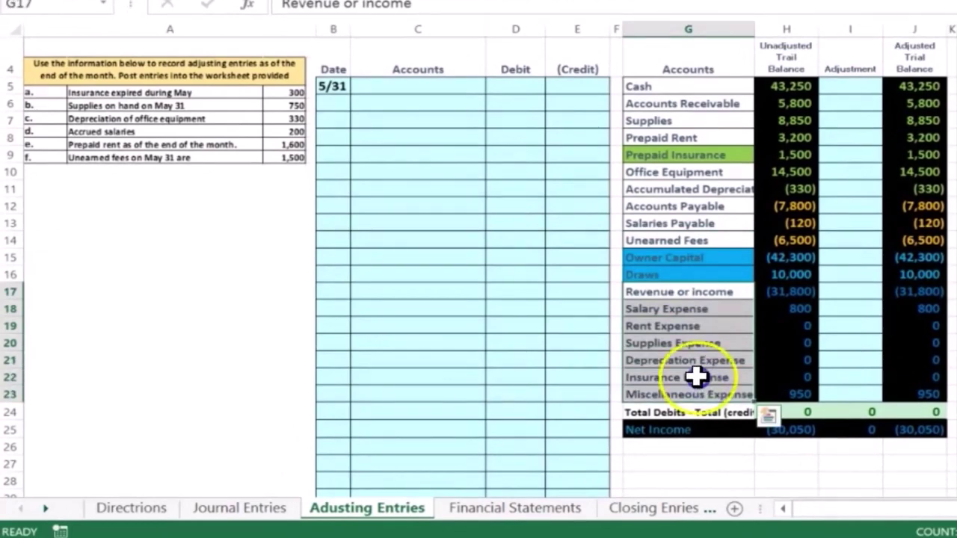
left_click(696, 377)
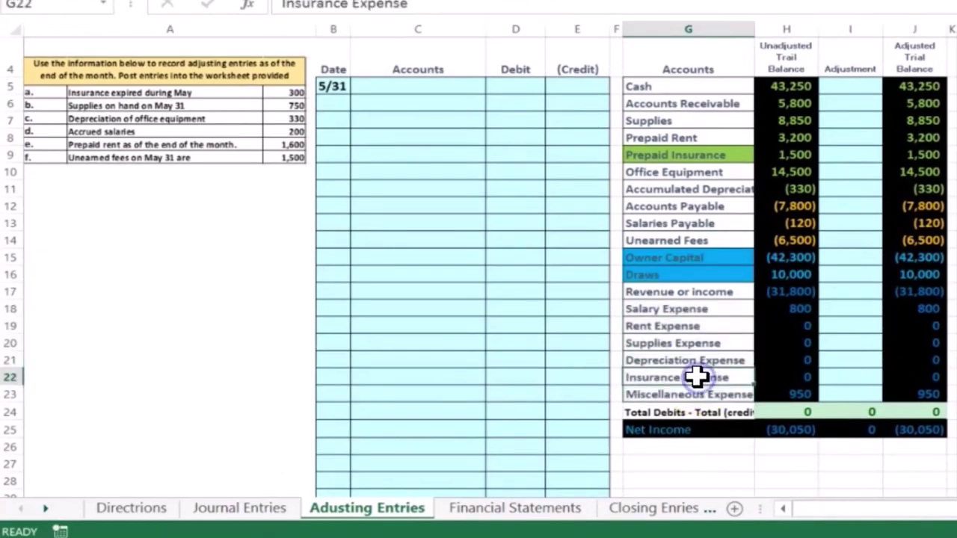
right_click(697, 378)
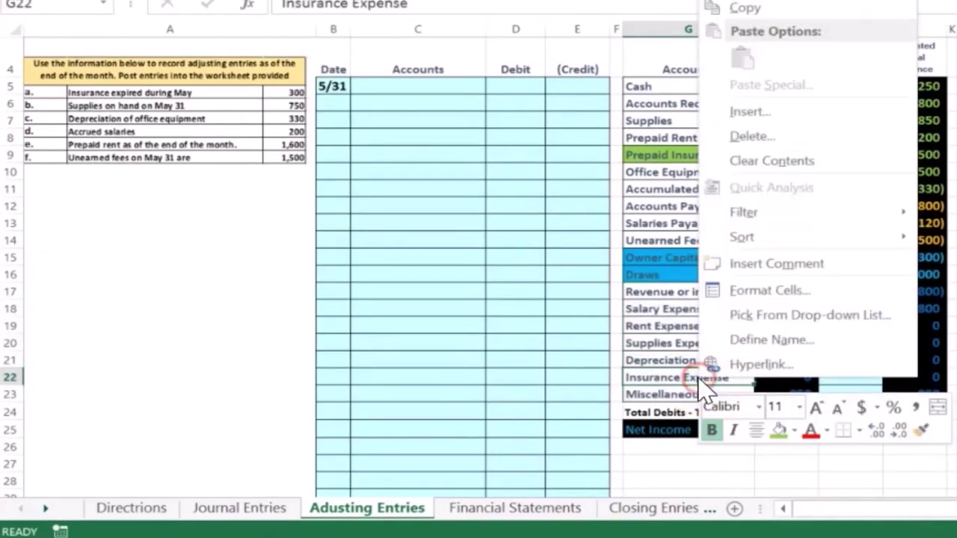
left_click(774, 432)
left_click(771, 481)
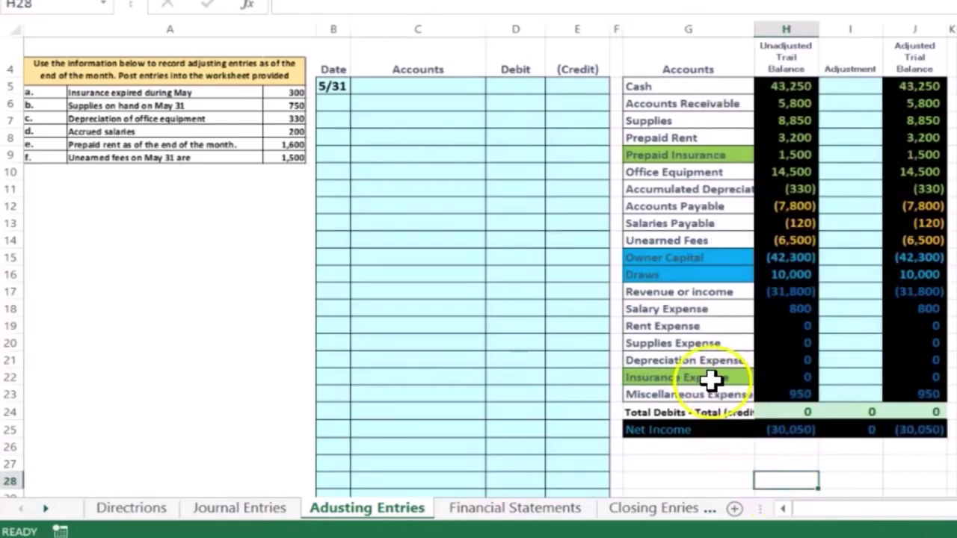
Step: Copy the Insurance Expense account name as values only into the journal's Accounts column on the 5/31 row
left_click_drag(667, 308, 919, 387)
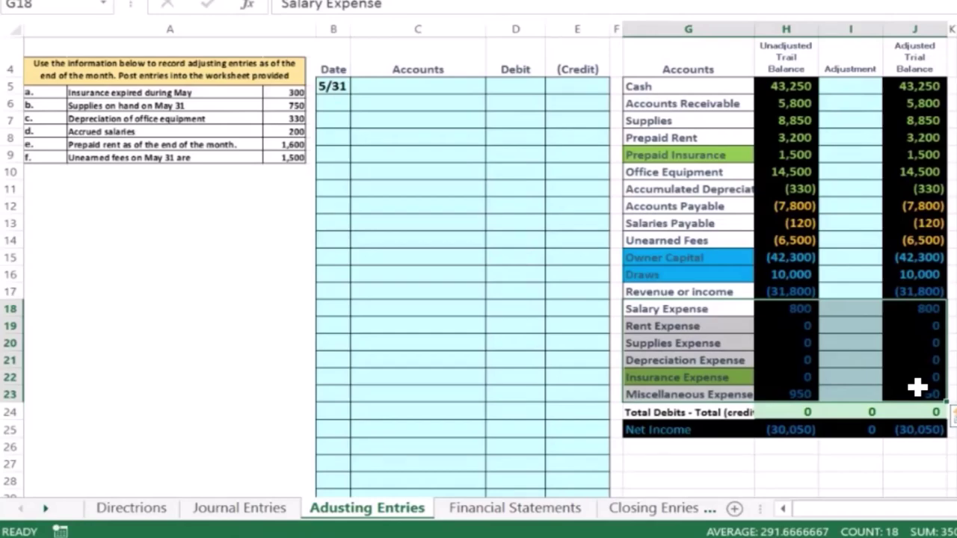
left_click(705, 377)
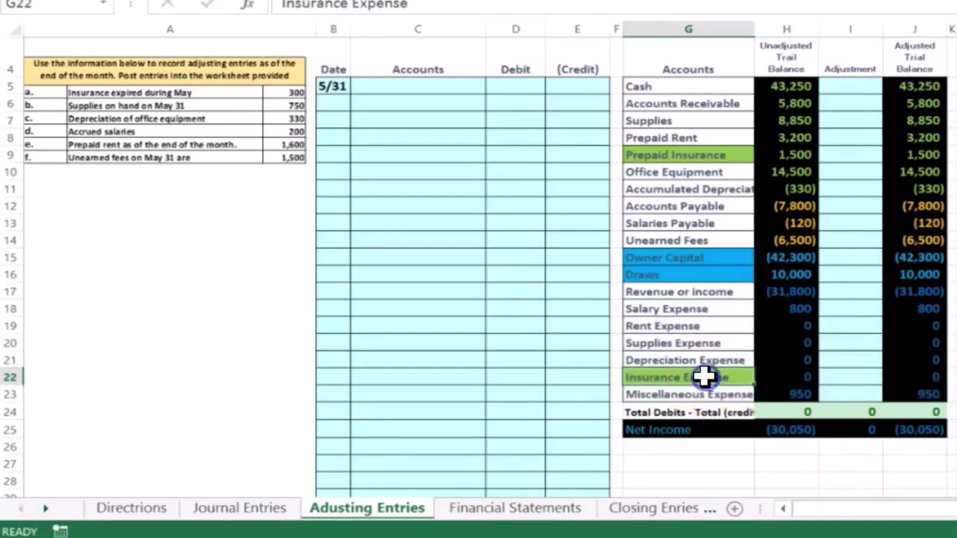
right_click(704, 377)
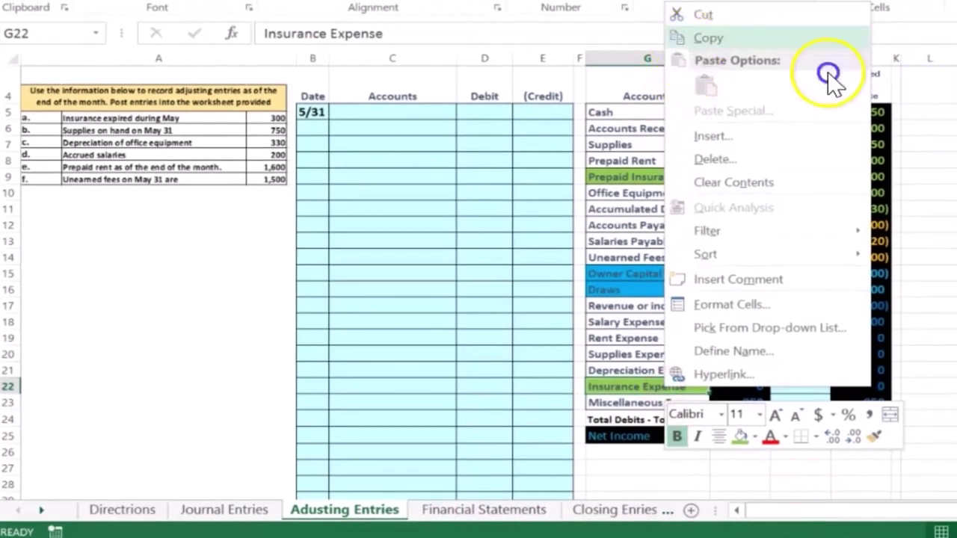
left_click(695, 41)
left_click(391, 111)
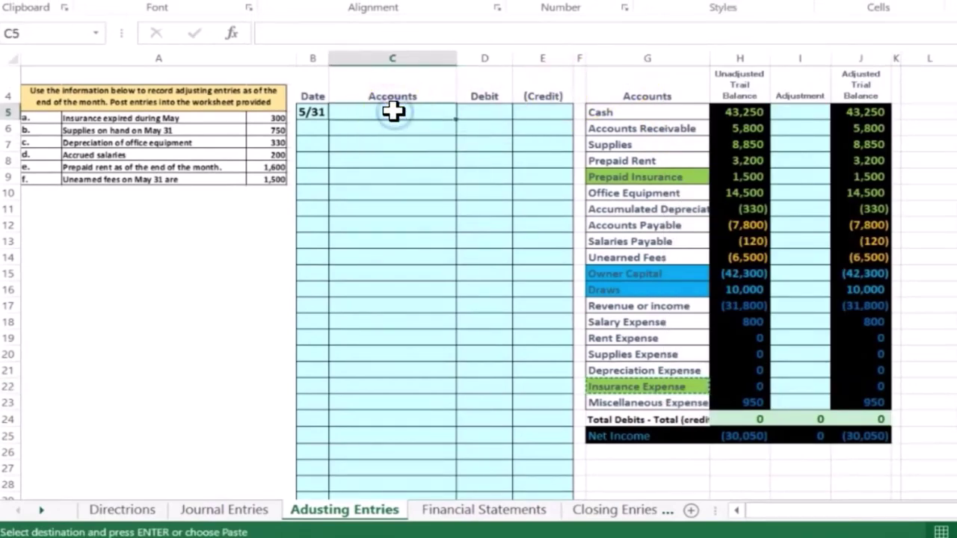
right_click(392, 111)
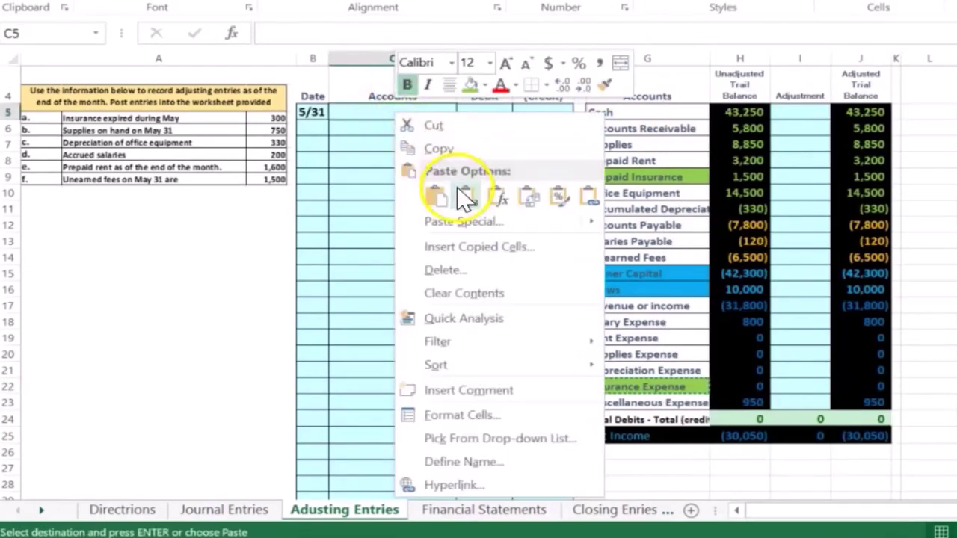
left_click(464, 196)
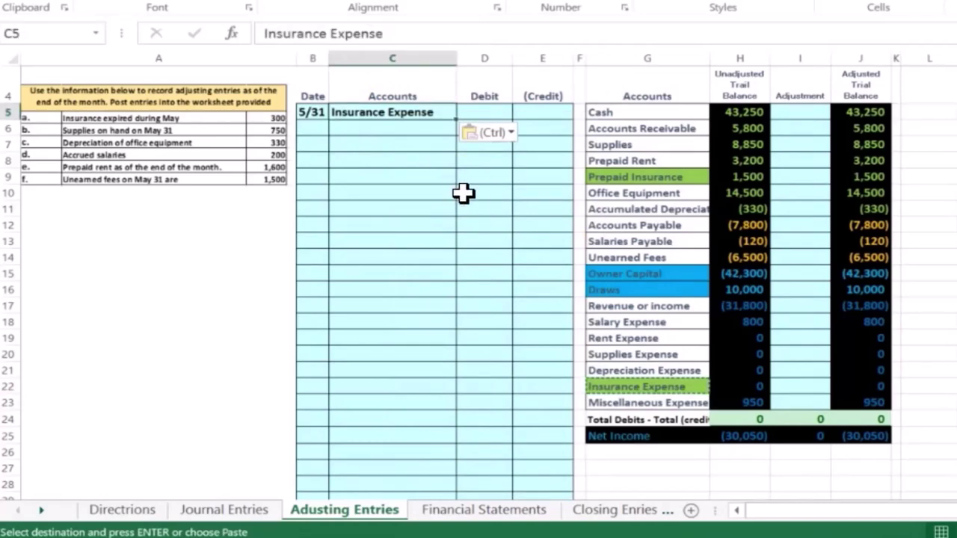
left_click(460, 215)
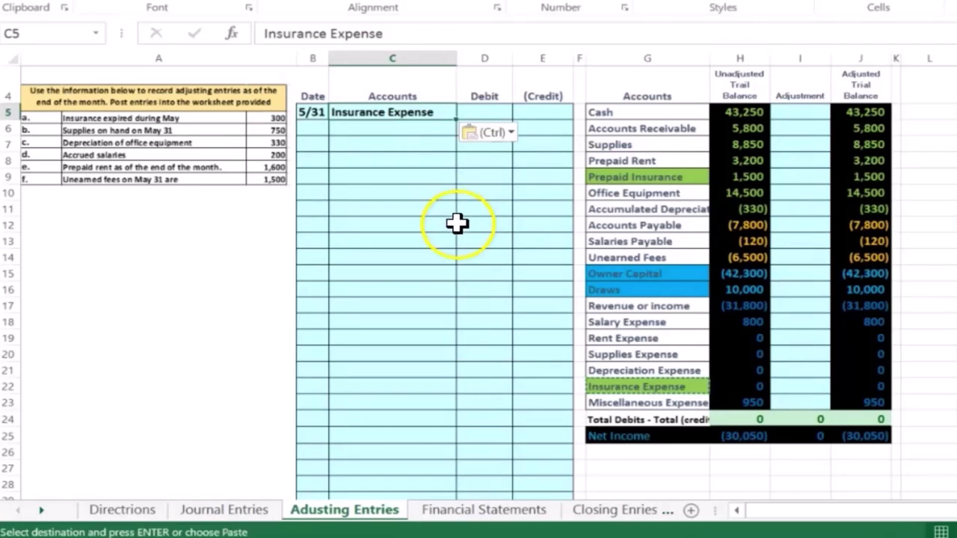
Step: Copy the Prepaid Insurance account name as values only into the journal row beneath Insurance Expense
left_click(620, 179)
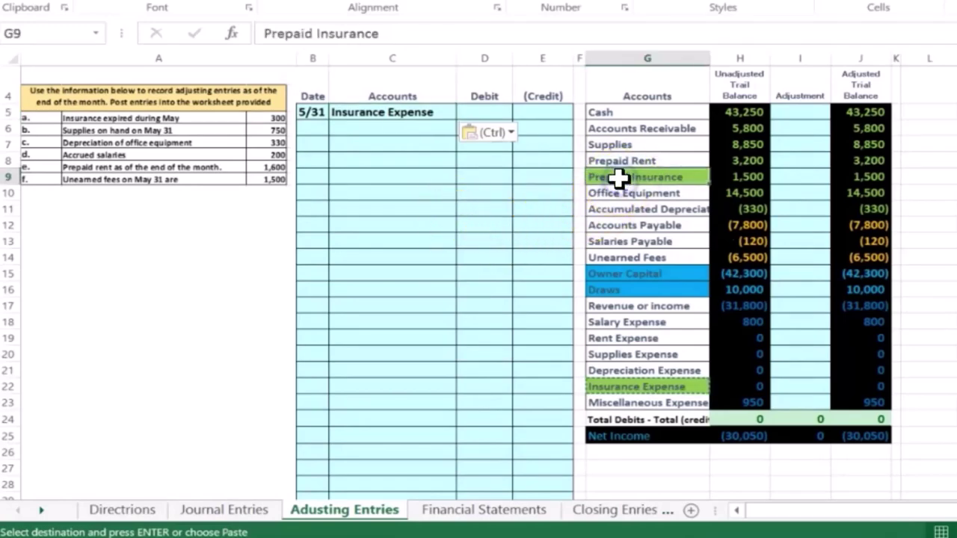
left_click(613, 200)
right_click(617, 180)
left_click(642, 196)
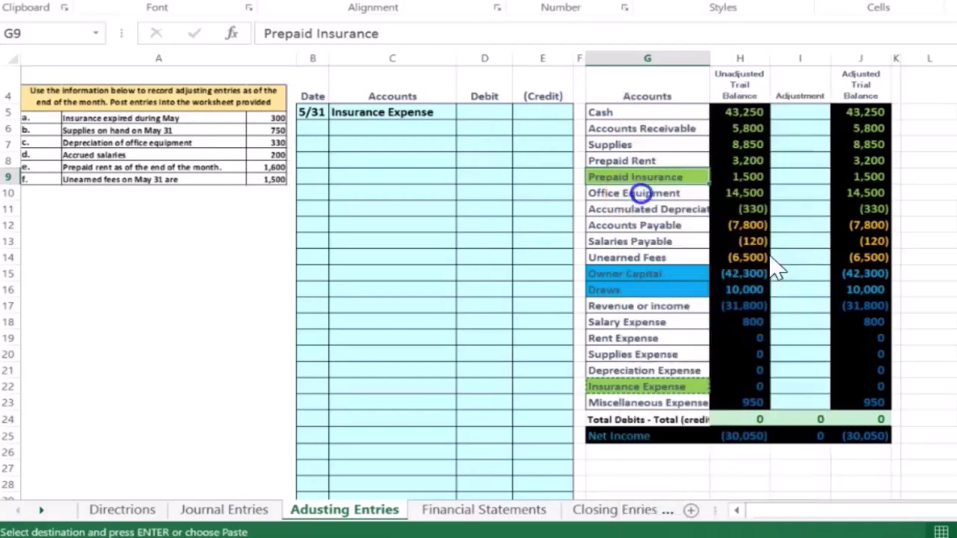
left_click(399, 129)
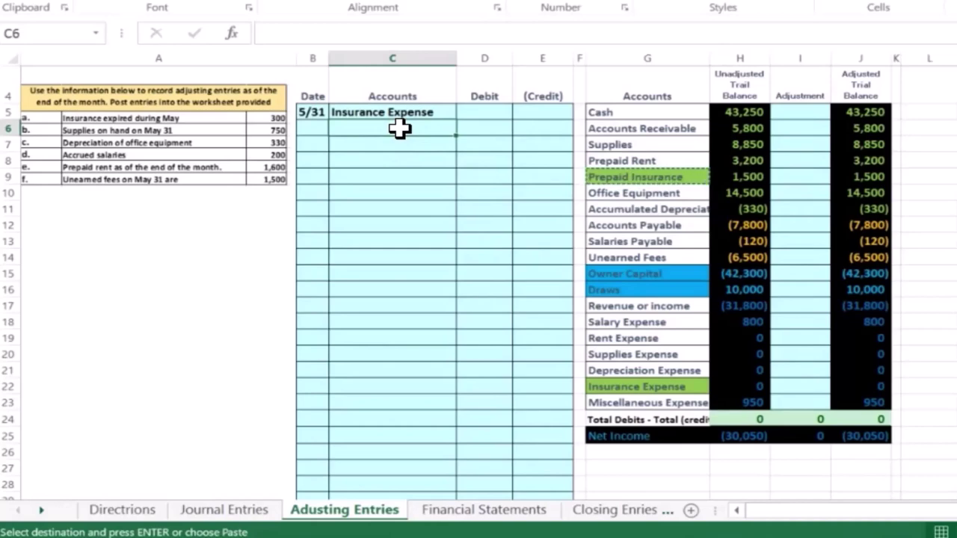
right_click(399, 129)
left_click(476, 215)
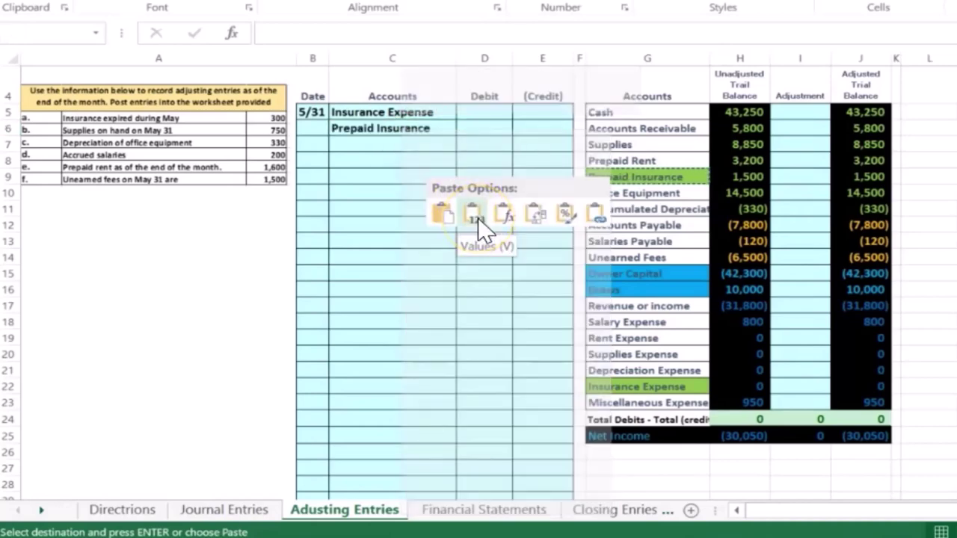
left_click(401, 142)
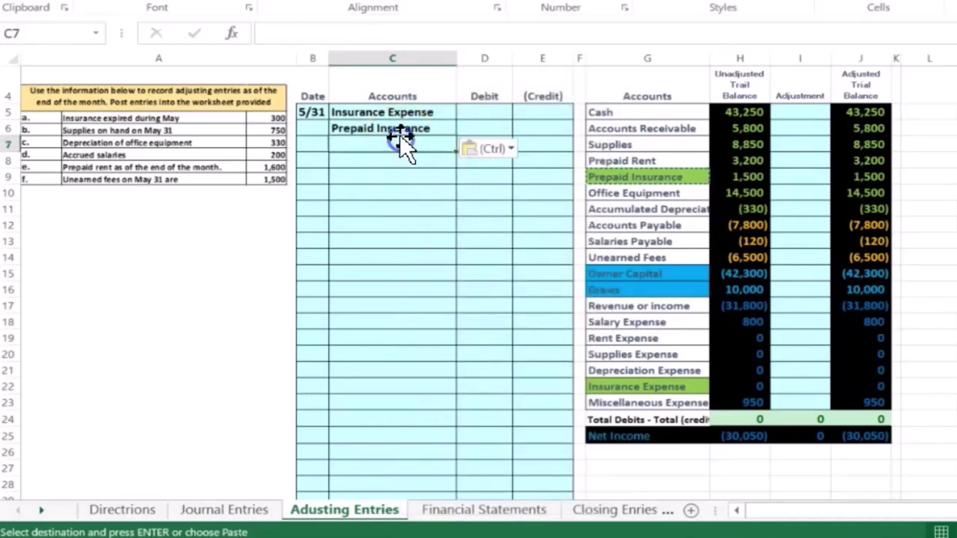
left_click(401, 129)
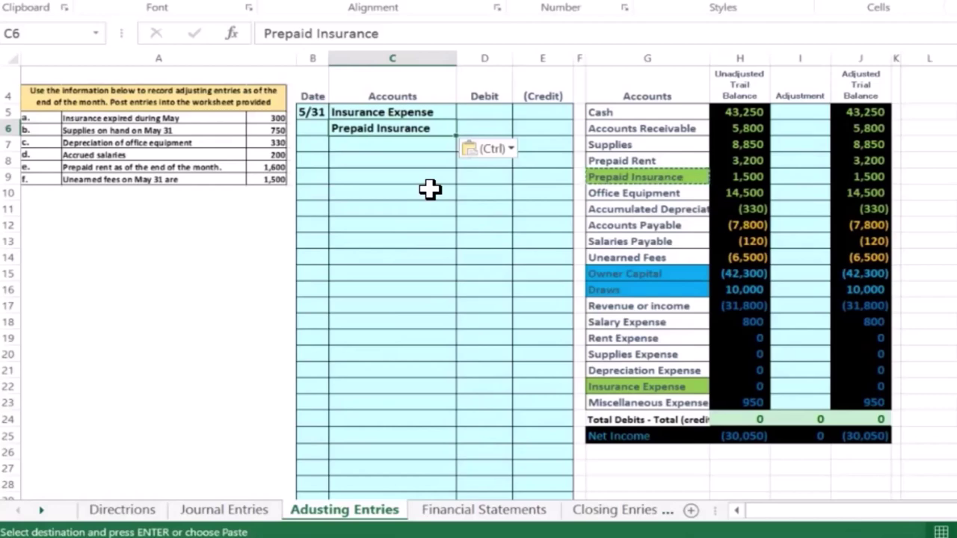
left_click(420, 110)
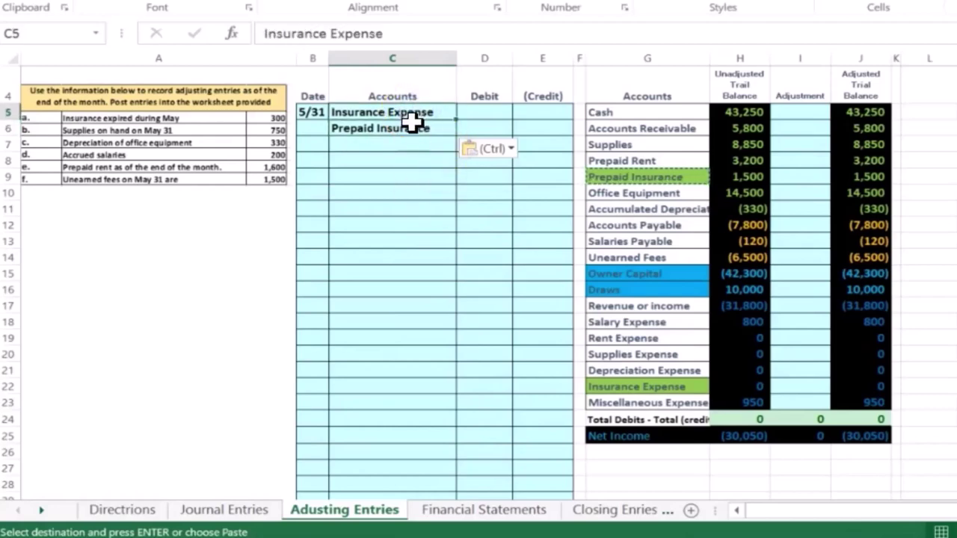
left_click(414, 128)
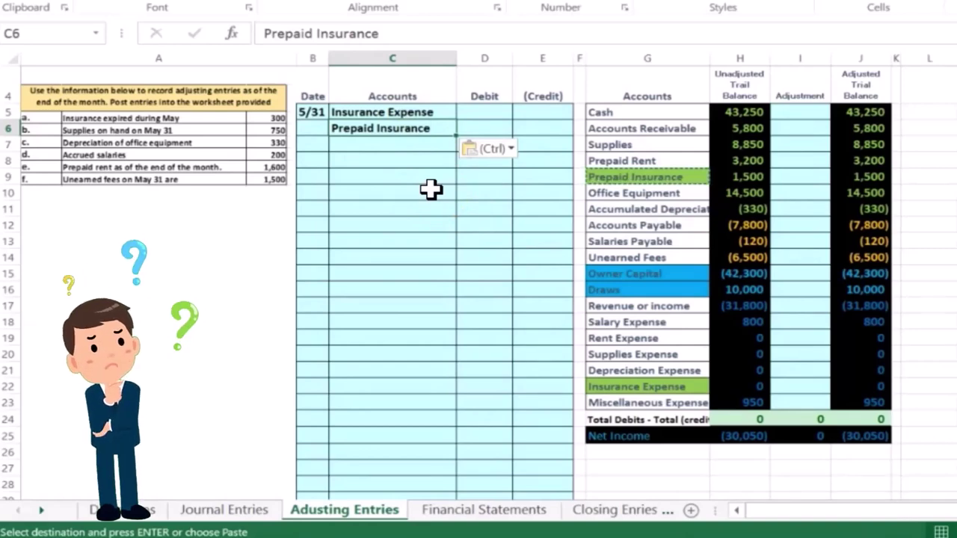
Step: Enter a credit of -300 for Prepaid Insurance in the adjusting entries journal
left_click_drag(658, 177, 915, 184)
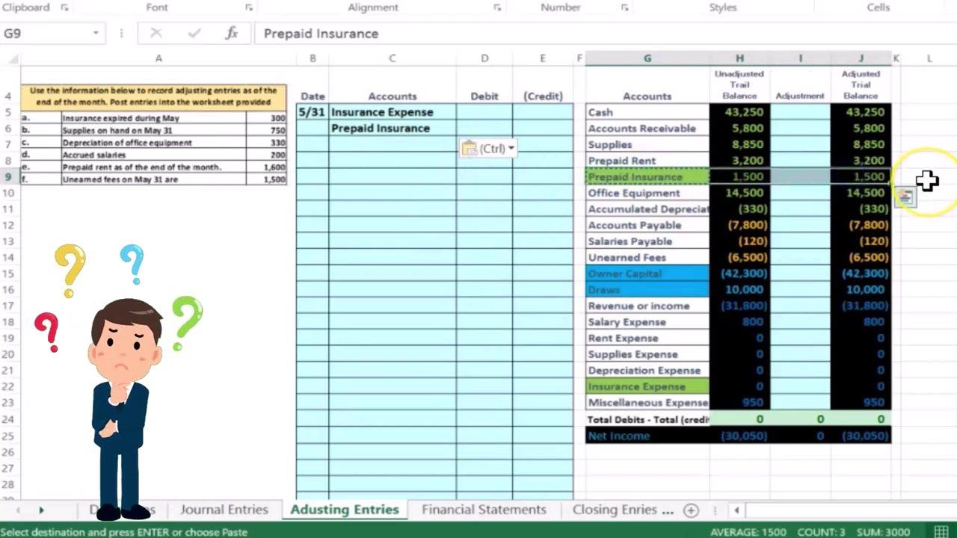
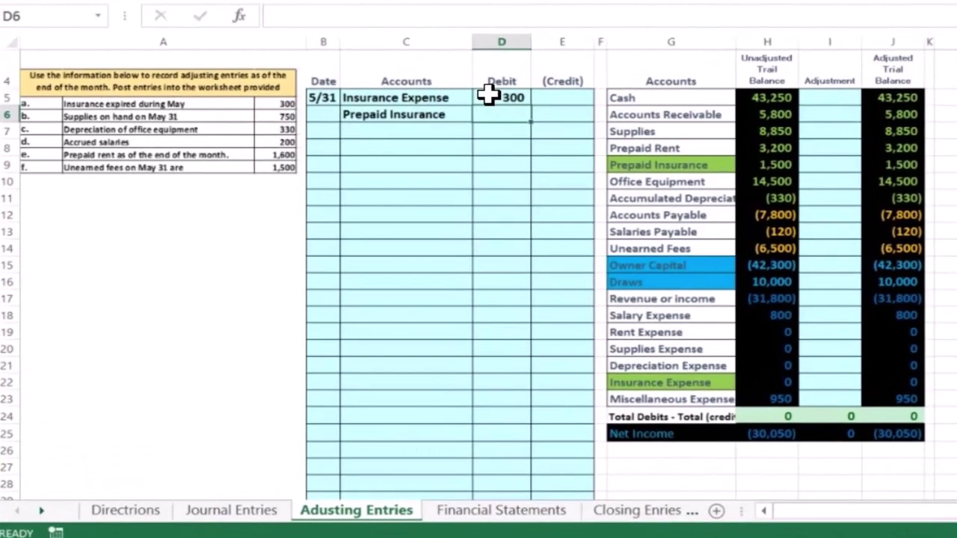
key("Tab")
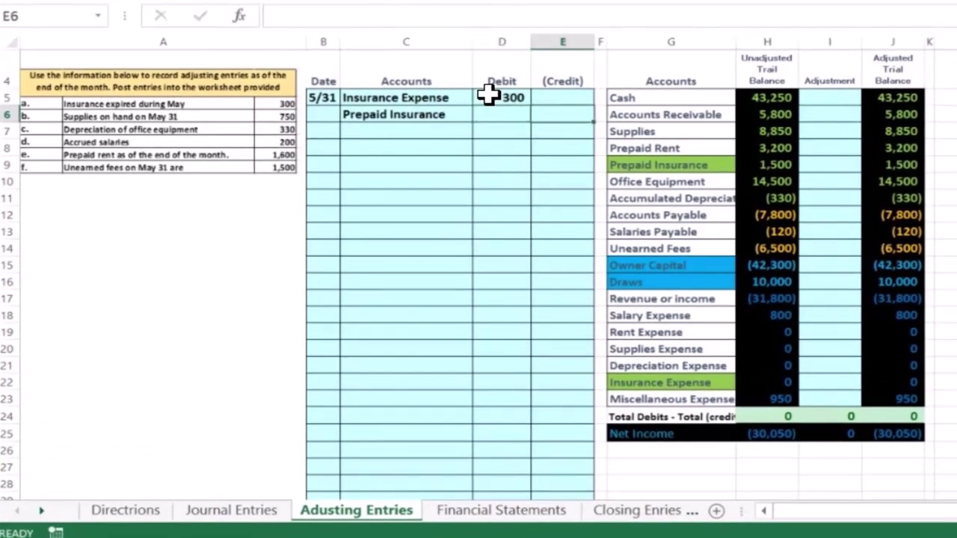
type("-300")
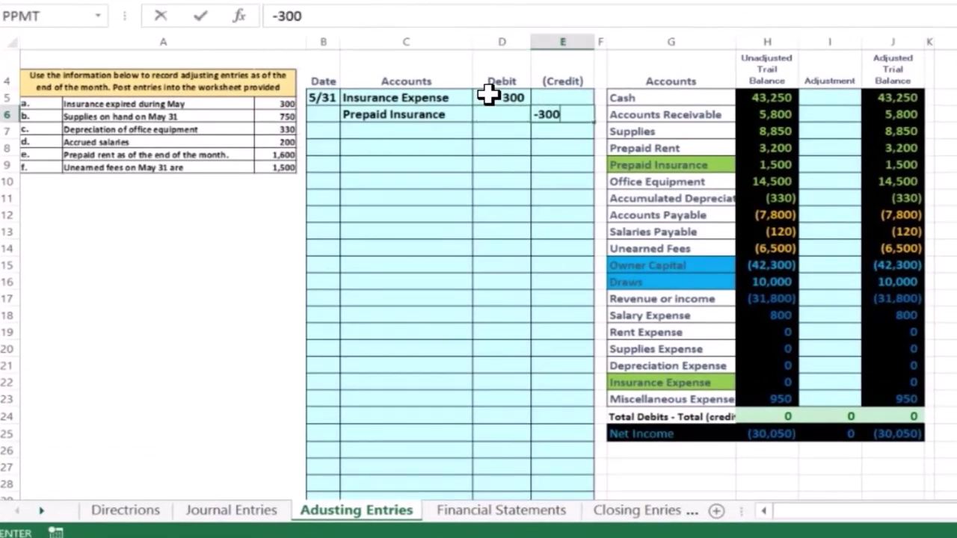
key("Return")
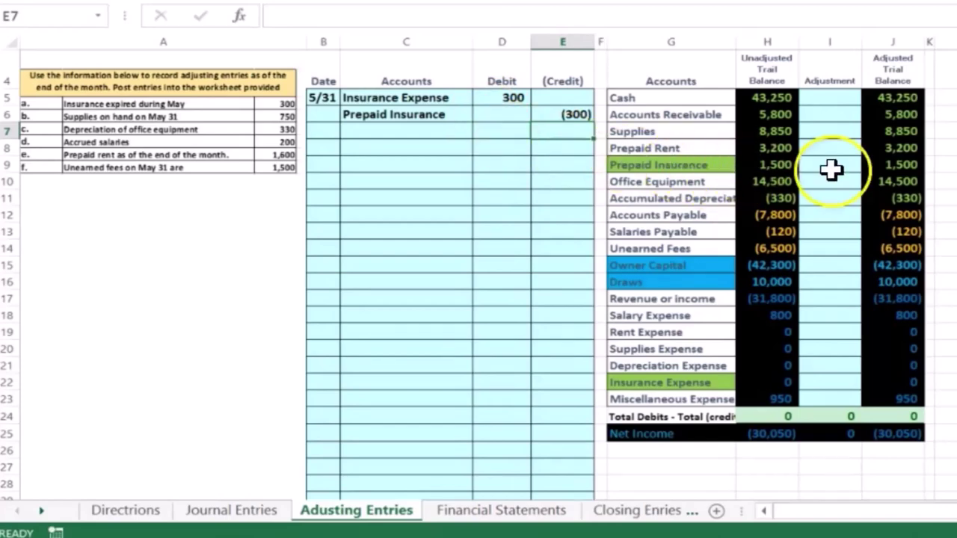
Step: Post the Insurance Expense debit to its worksheet Adjustment cell I22 by linking it to journal cell D5
left_click(907, 167)
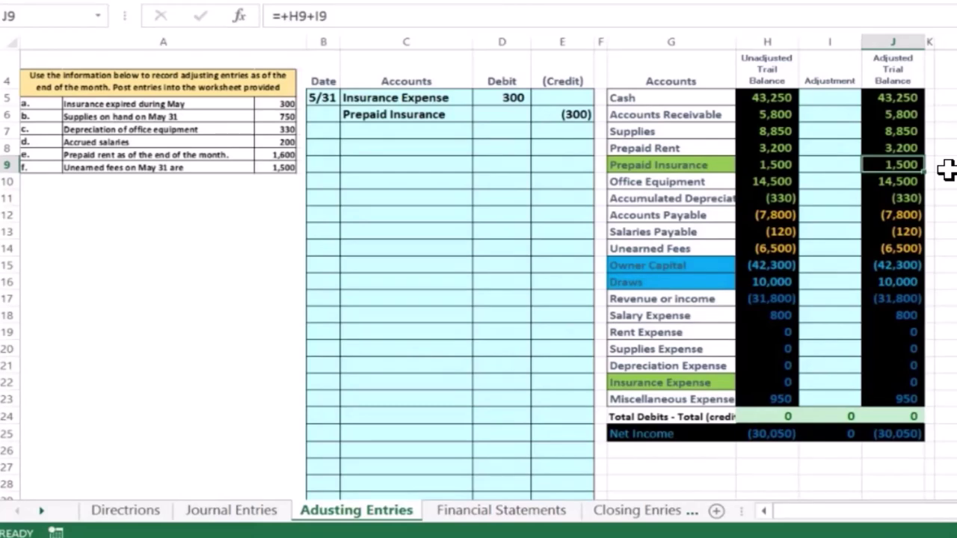
key("Left")
key("Down")
key("Down")
key("Down")
key("Down")
key("Down")
key("Down")
key("Down")
key("Down")
key("Down")
key("Down")
key("Down")
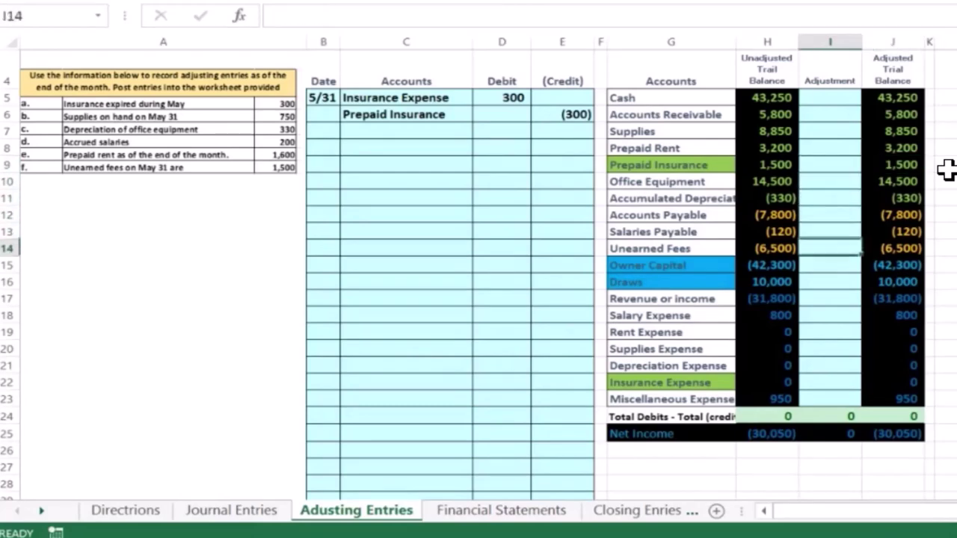
key("Down")
key("Down")
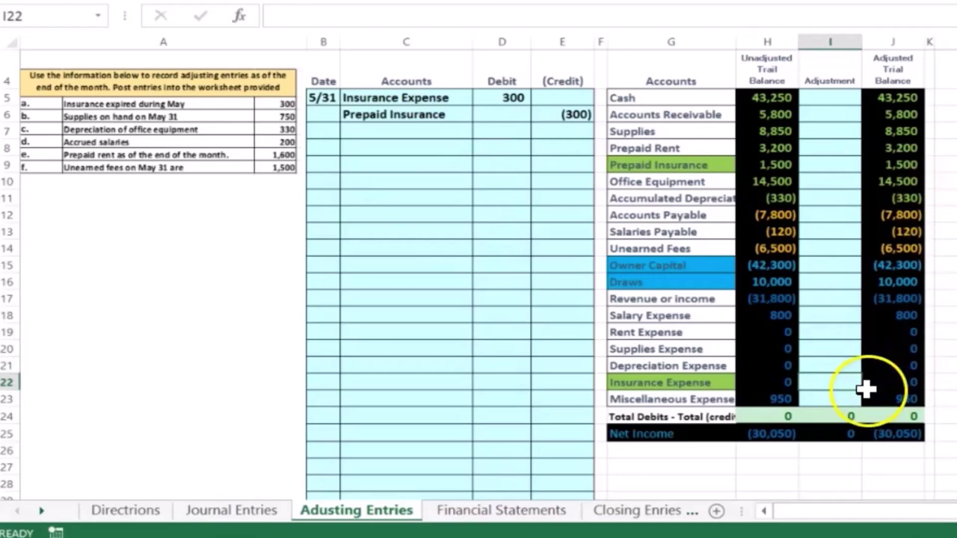
type("=")
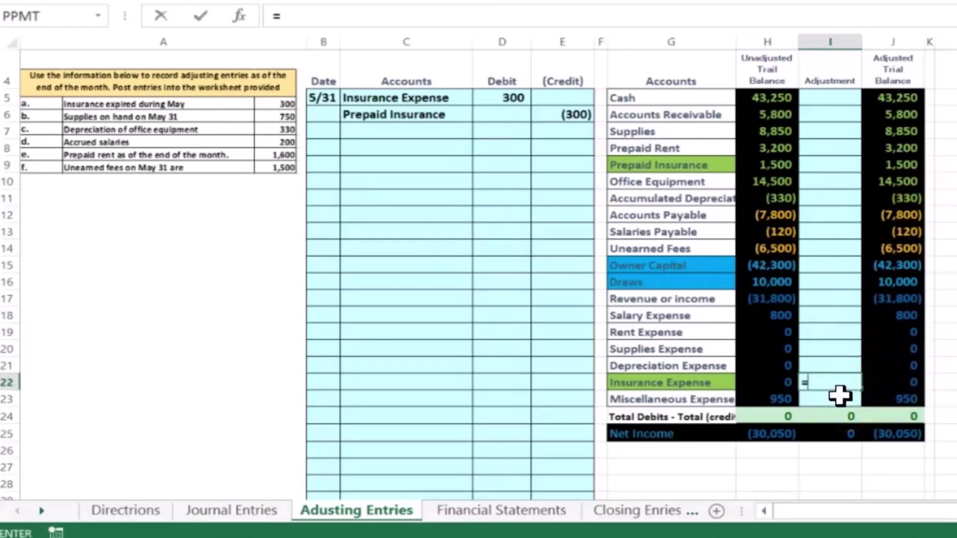
left_click(515, 97)
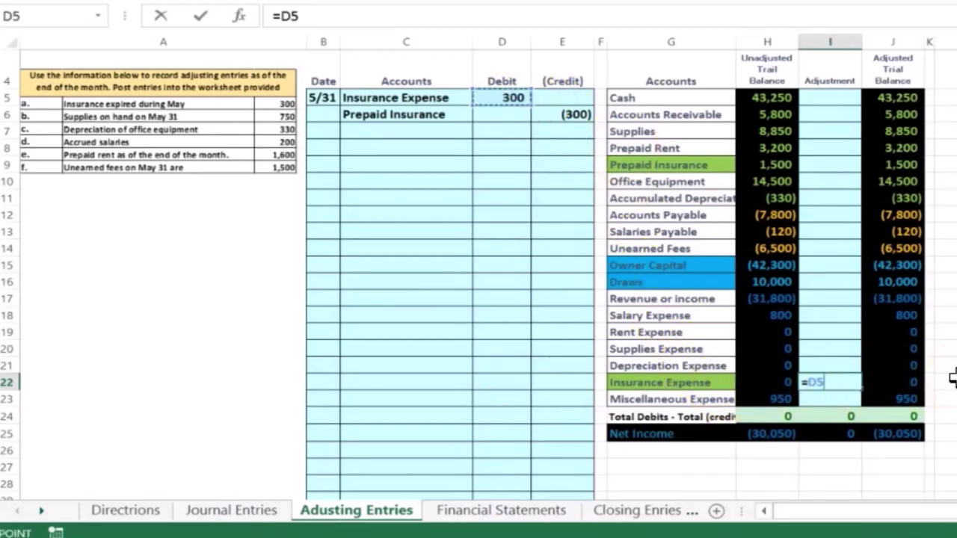
key("Return")
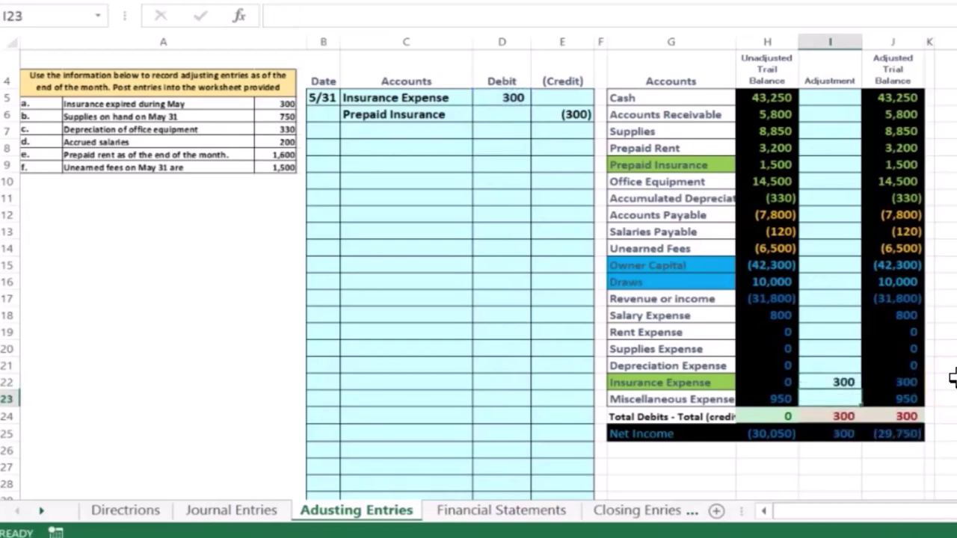
left_click(921, 434)
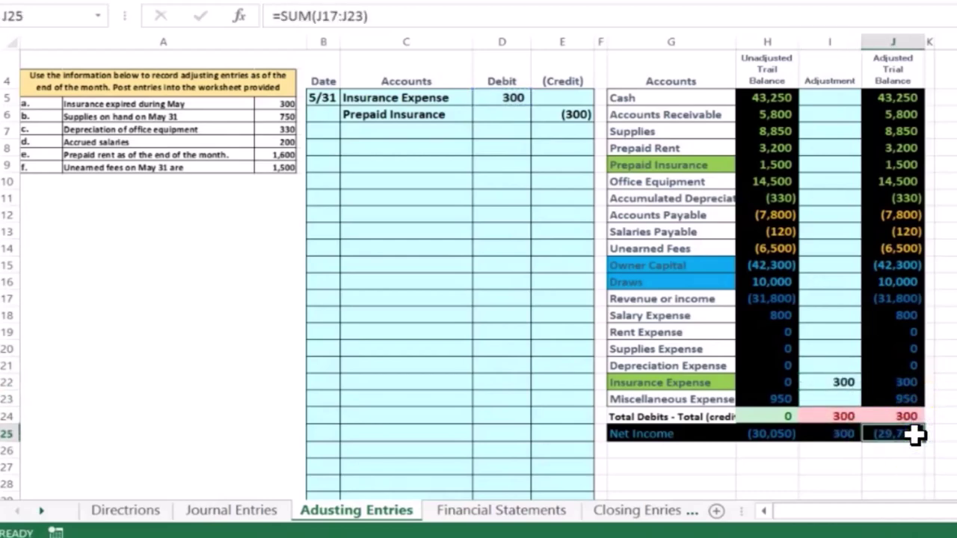
Step: Post the Prepaid Insurance credit to its worksheet Adjustment cell I9 with the formula =E6
left_click(823, 163)
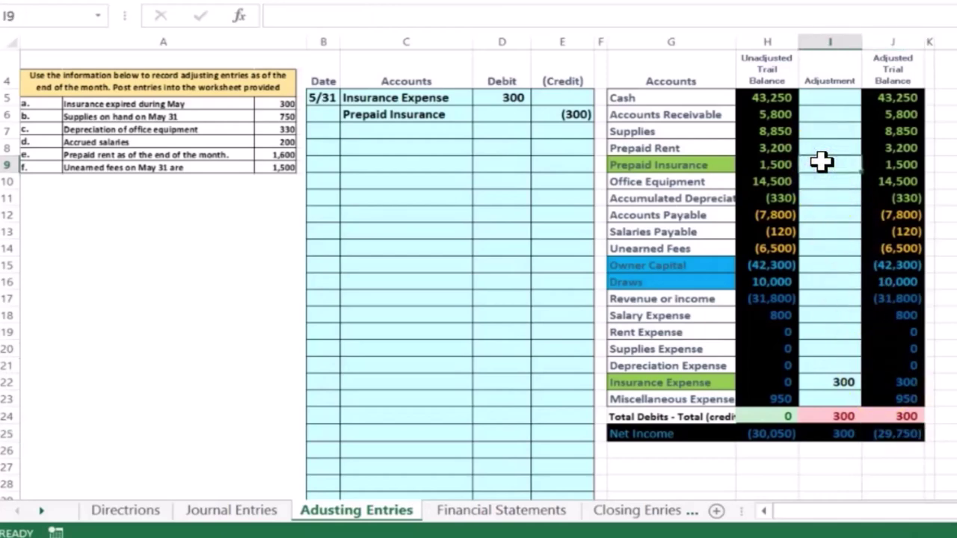
type("=")
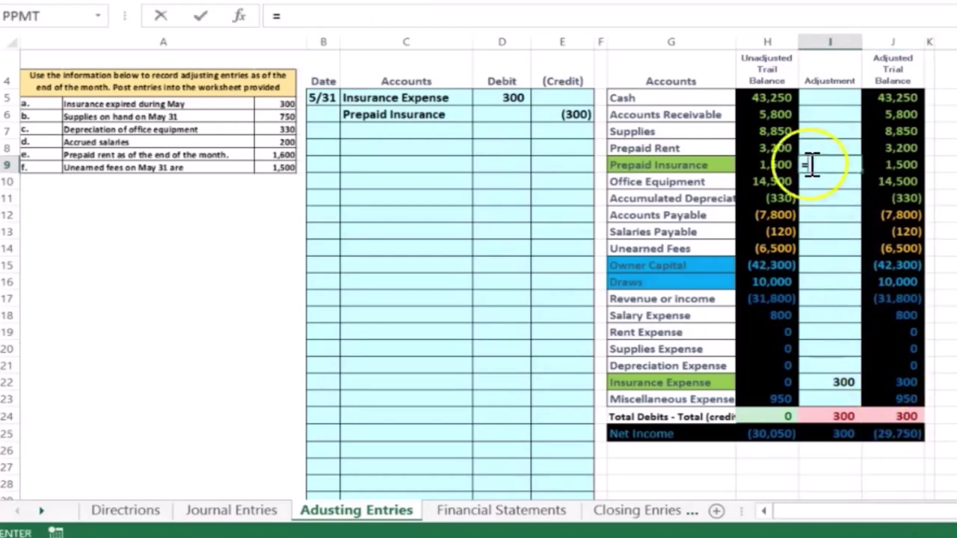
left_click(568, 112)
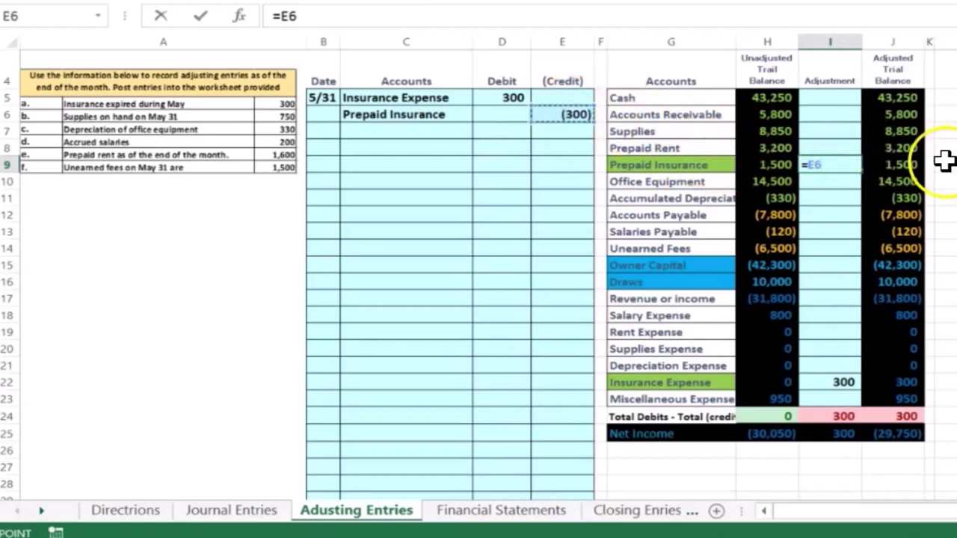
key("Return")
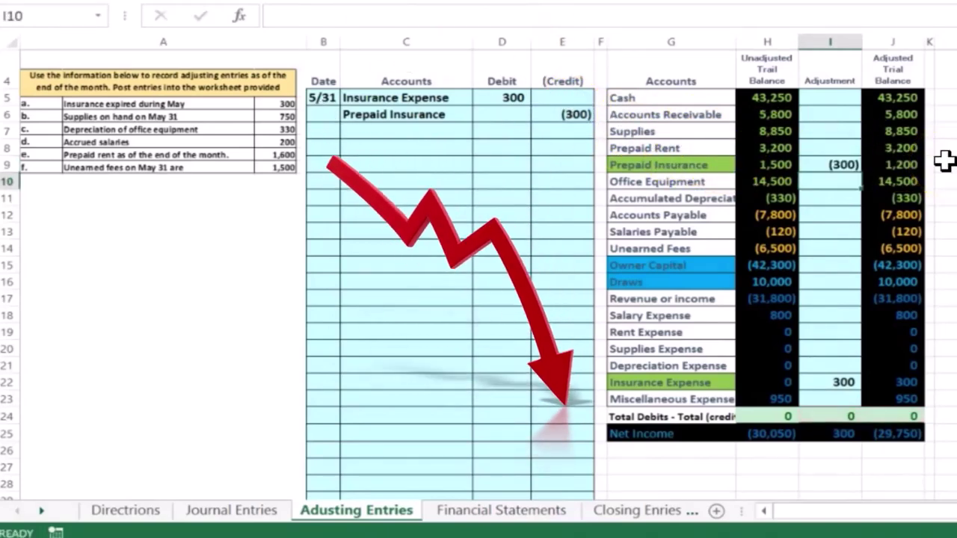
Step: Remove the green fill from the Prepaid Insurance and Insurance Expense account names in the trial balance
left_click(913, 162)
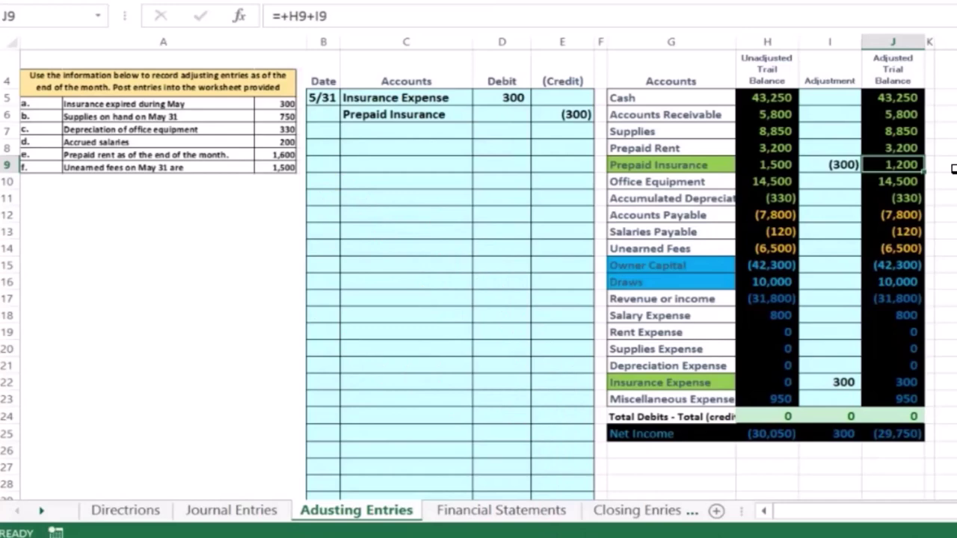
key("Left")
key("Left")
key("Left")
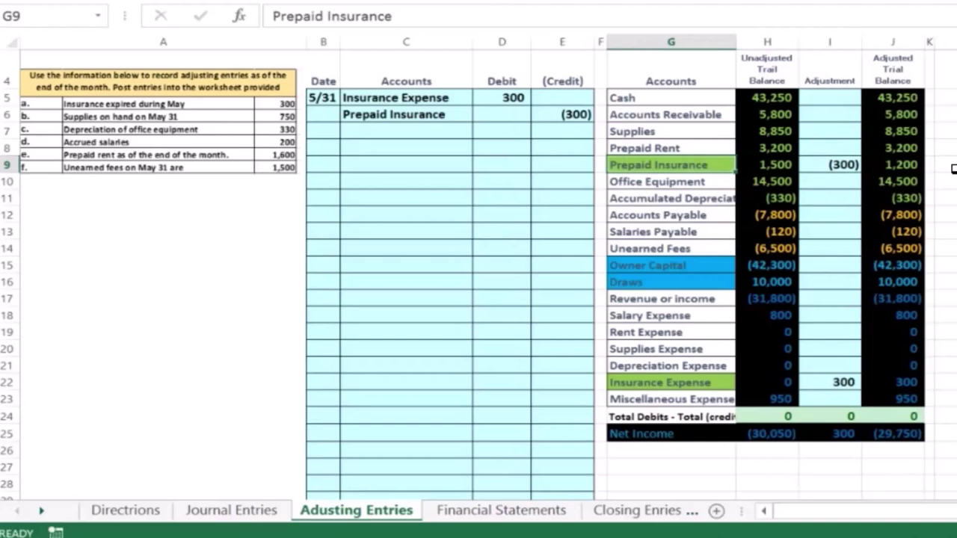
right_click(682, 165)
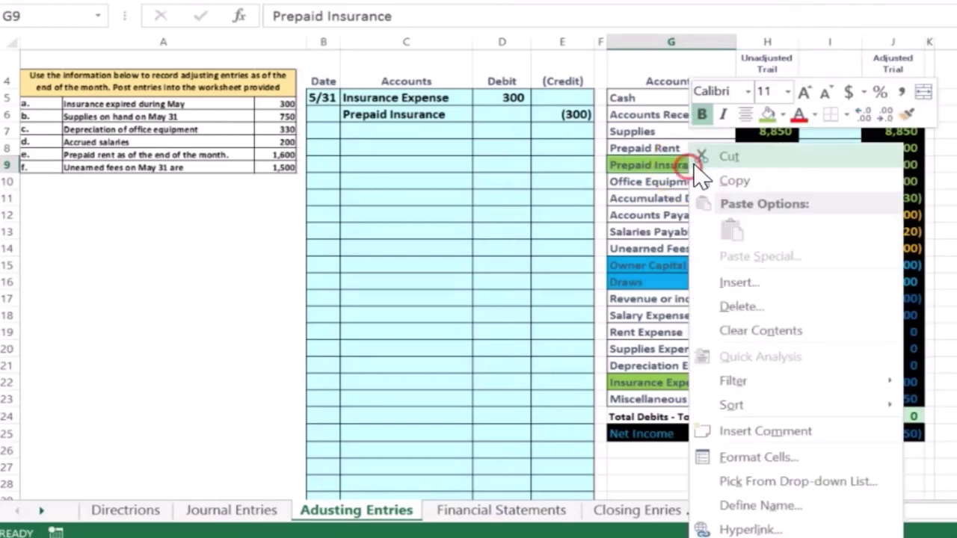
left_click(783, 114)
left_click(786, 318)
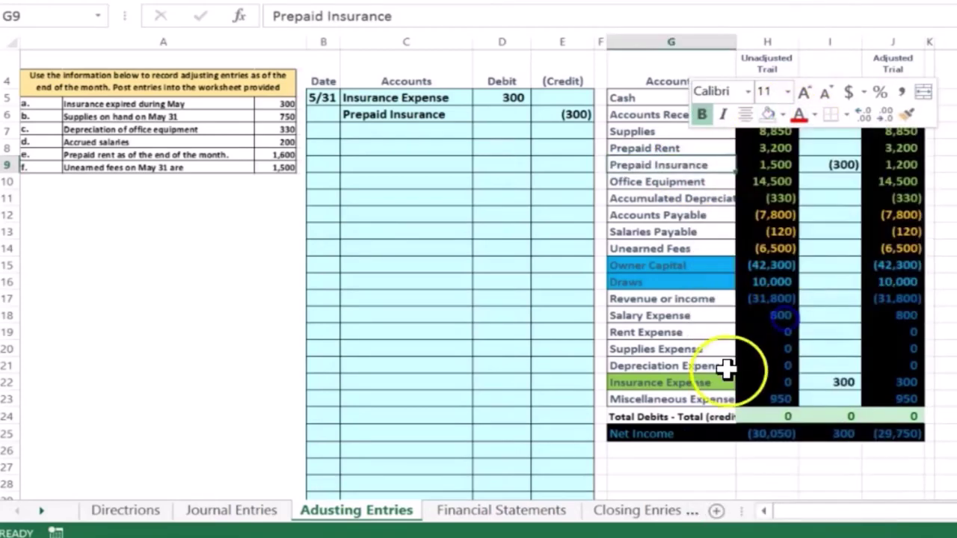
left_click(725, 378)
right_click(725, 380)
left_click(775, 432)
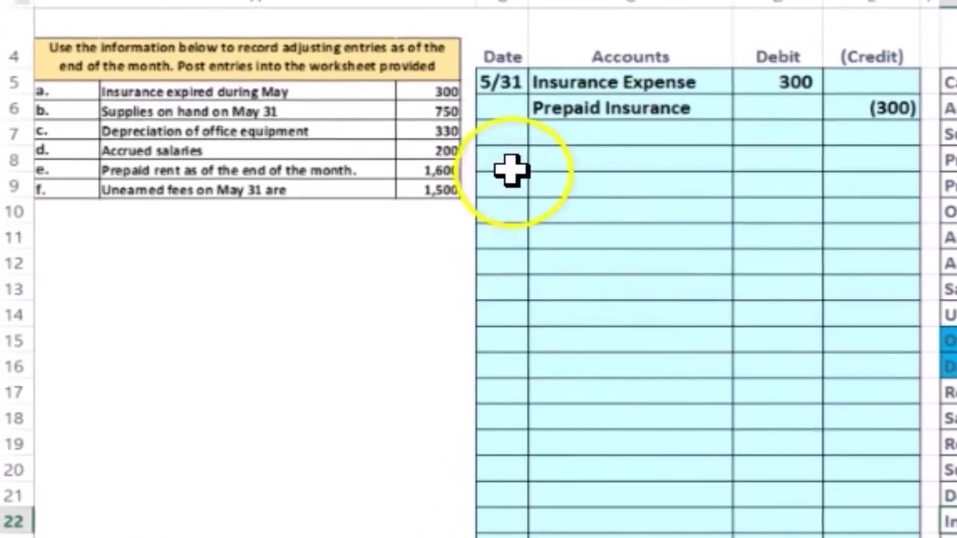
Step: Enter the date 5/31 in journal cell B8 for the second adjusting entry, leaving row 7 blank
left_click(327, 149)
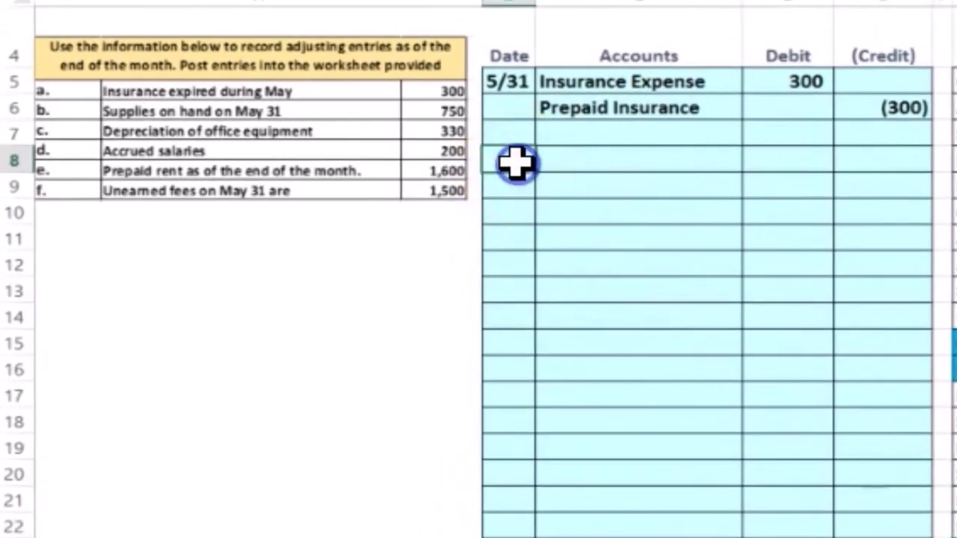
type("5/631")
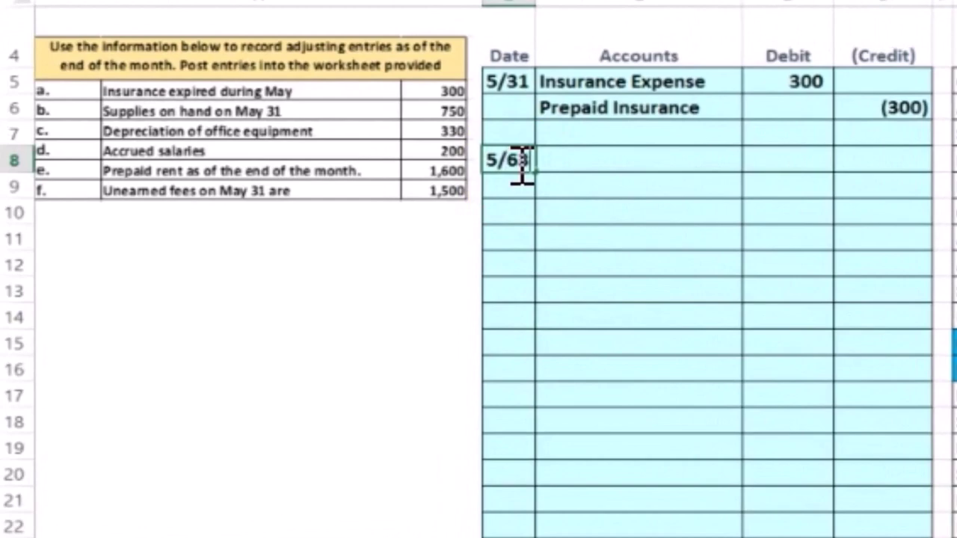
key("BackSpace")
type("31")
key("Return")
left_click(516, 161)
key("Tab")
left_click(352, 250)
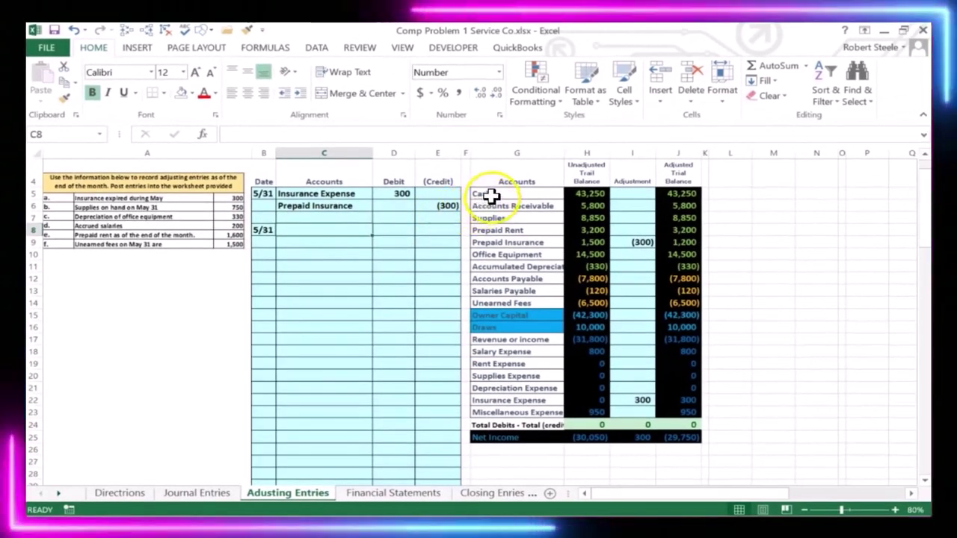
Step: Highlight the Supplies account name in the trial balance with a light green fill
left_click_drag(491, 196, 506, 301)
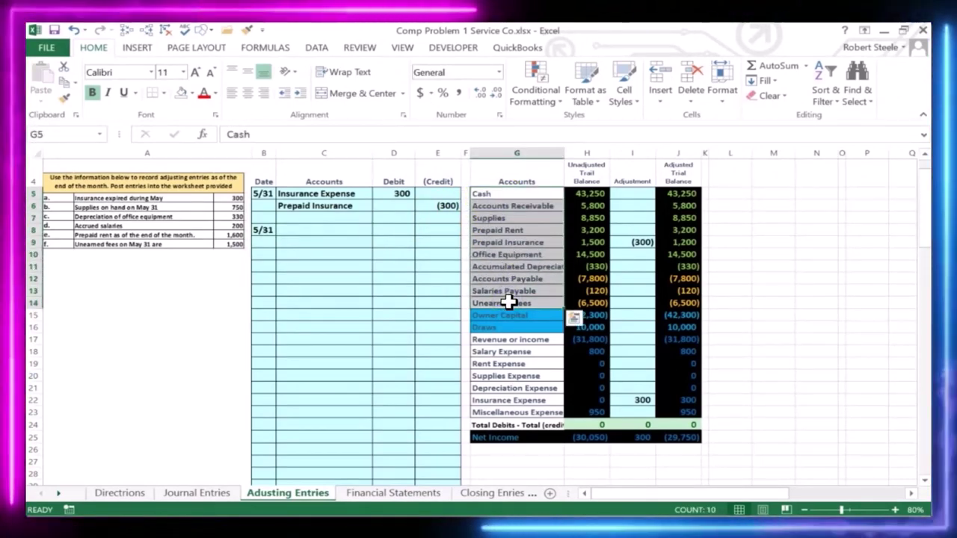
left_click(518, 219)
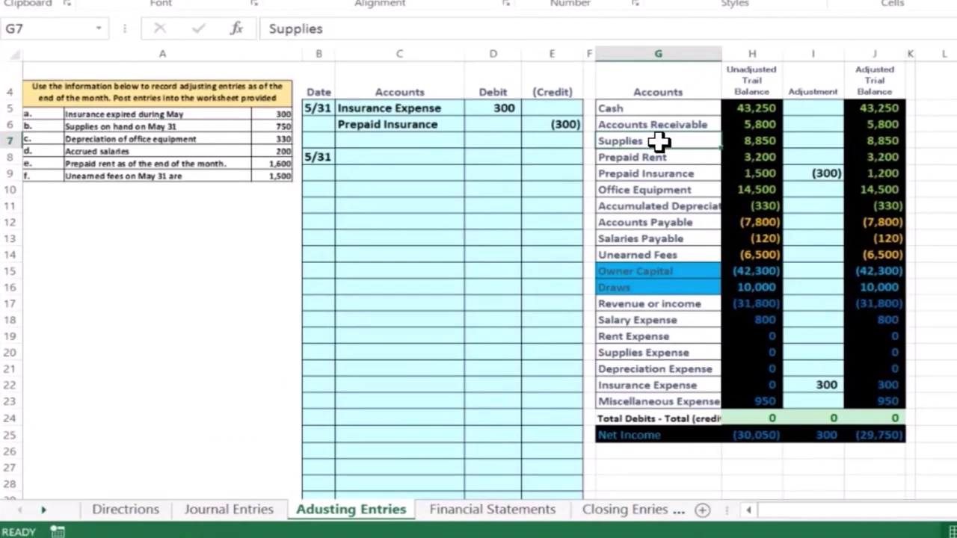
right_click(658, 142)
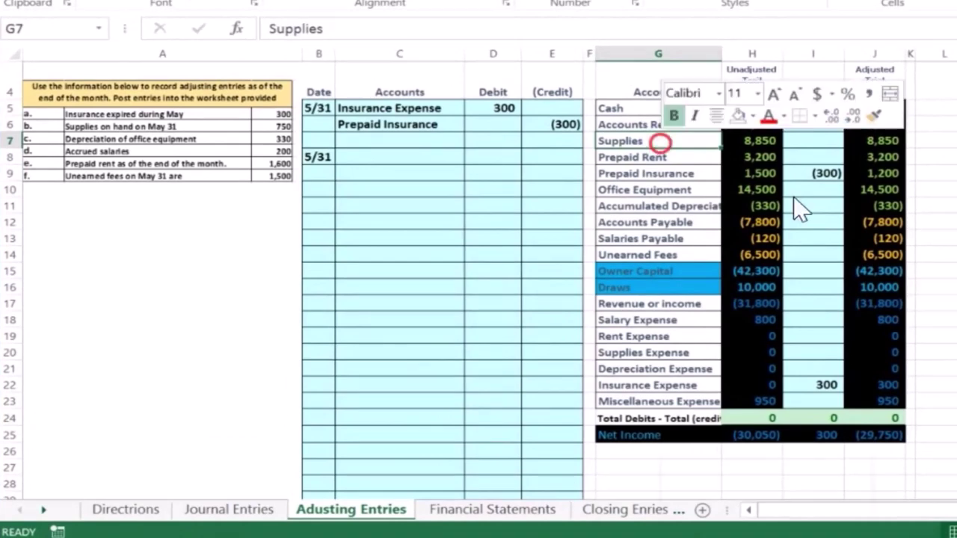
left_click(753, 117)
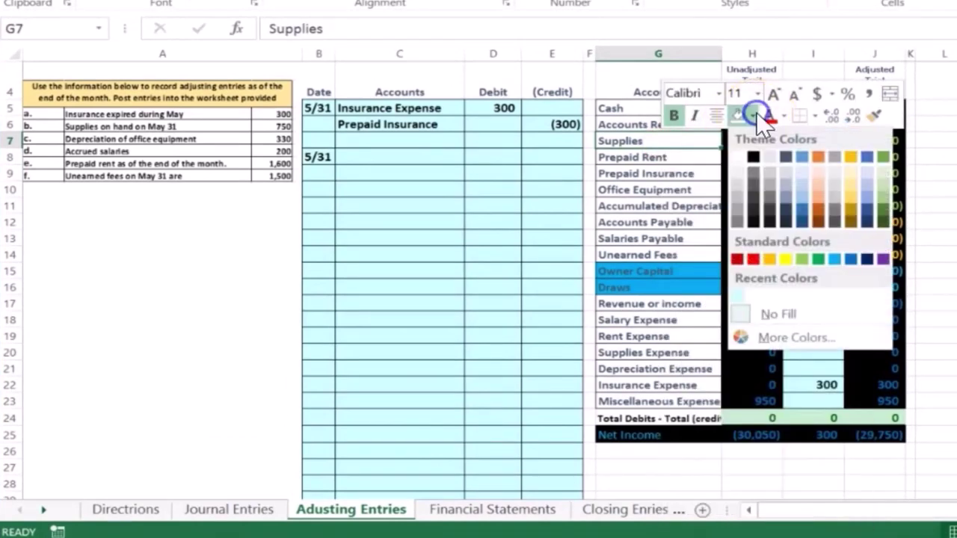
left_click(798, 261)
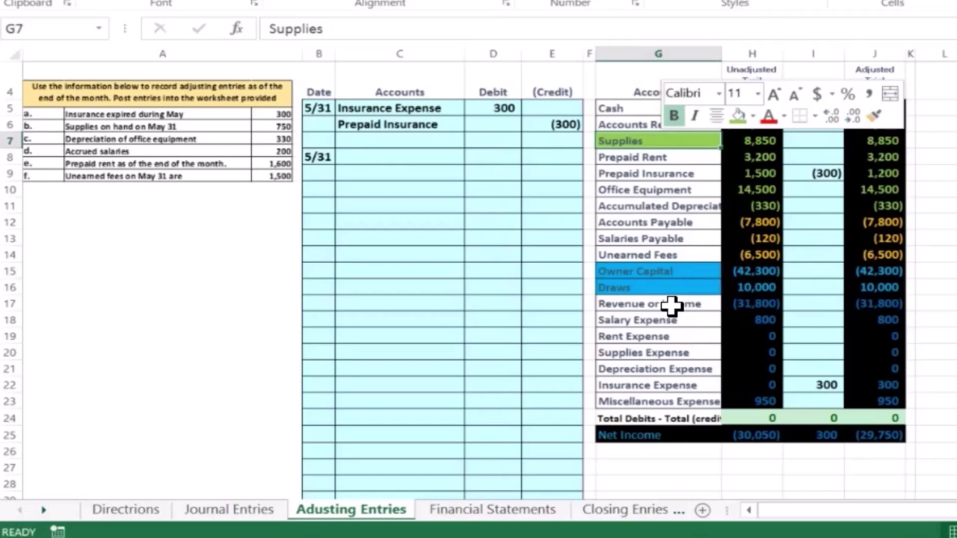
Step: Highlight the Supplies Expense account name in the trial balance with the same green fill
left_click_drag(670, 305, 688, 394)
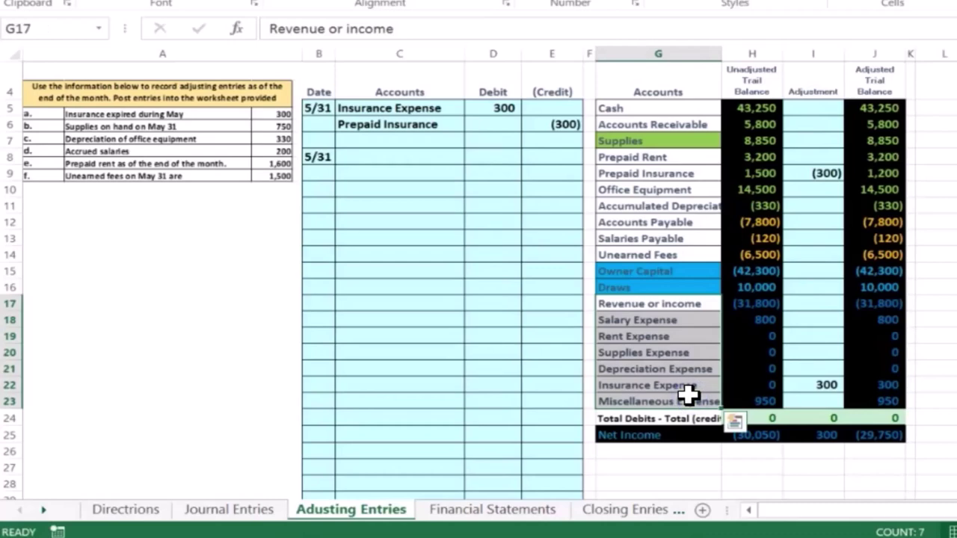
left_click(688, 354)
right_click(688, 354)
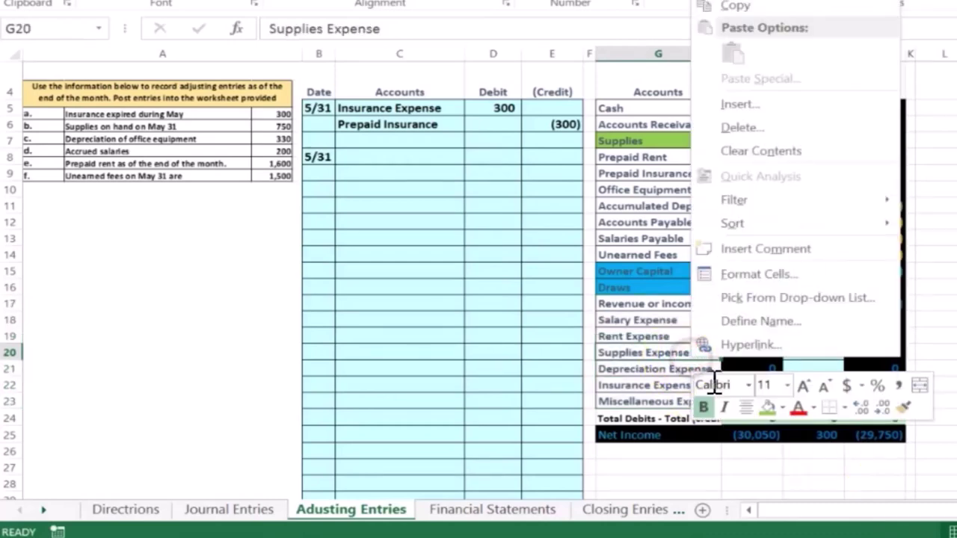
left_click(766, 407)
left_click(605, 382)
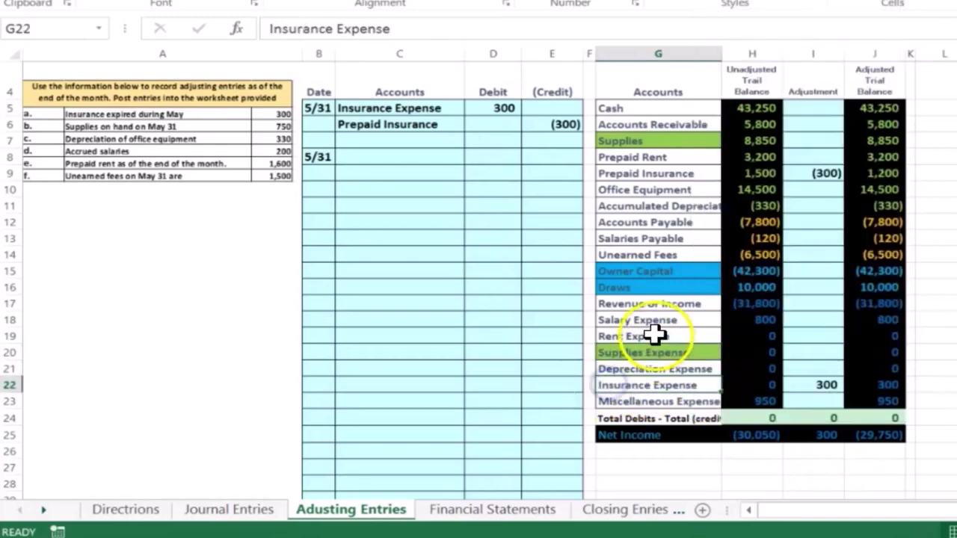
Step: Copy the Supplies Expense account name as values only into the Accounts column of the second 5/31 entry
left_click_drag(635, 320, 879, 396)
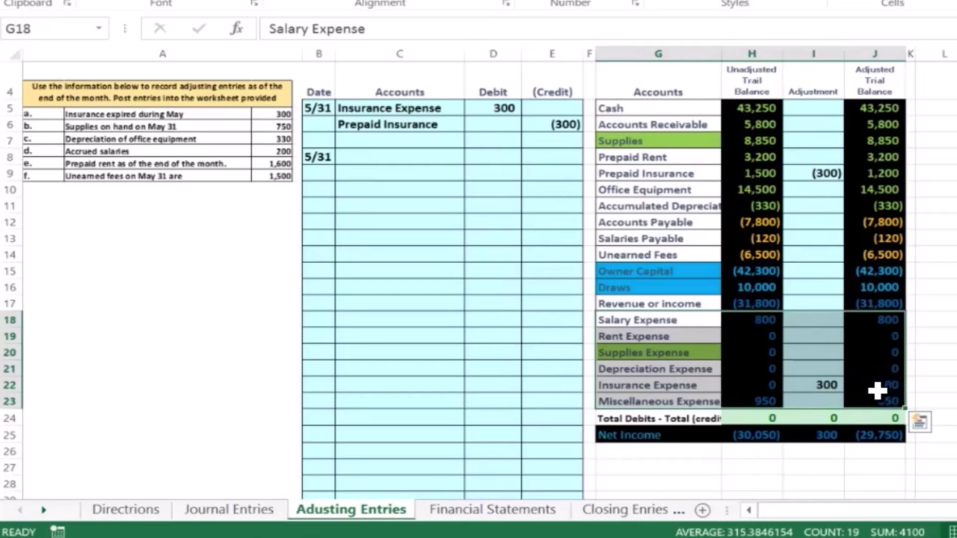
left_click(646, 355)
right_click(637, 353)
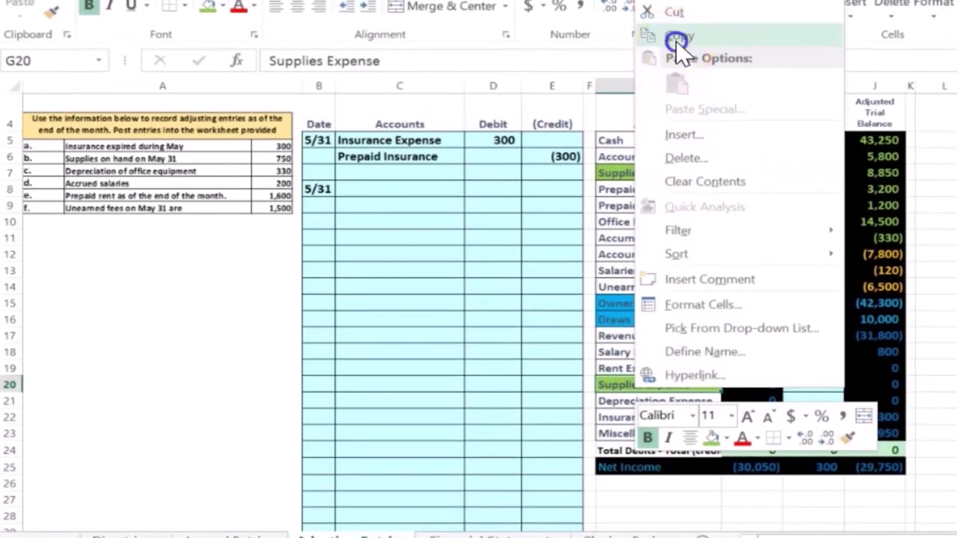
left_click(679, 9)
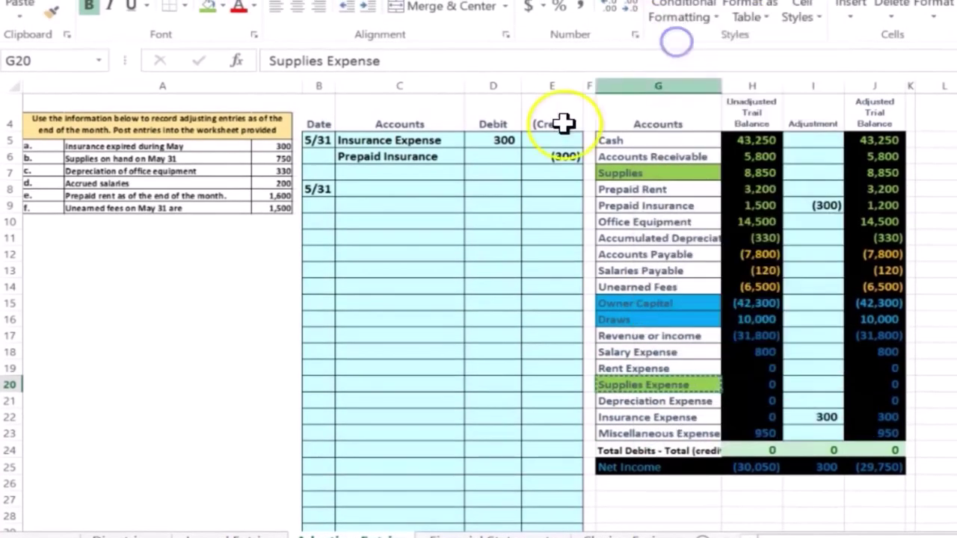
left_click(369, 187)
right_click(369, 188)
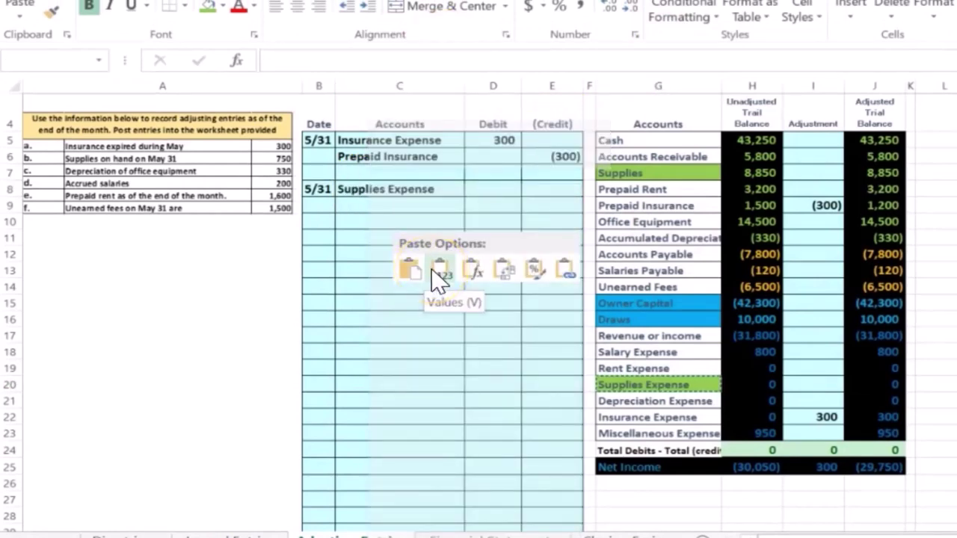
left_click(438, 274)
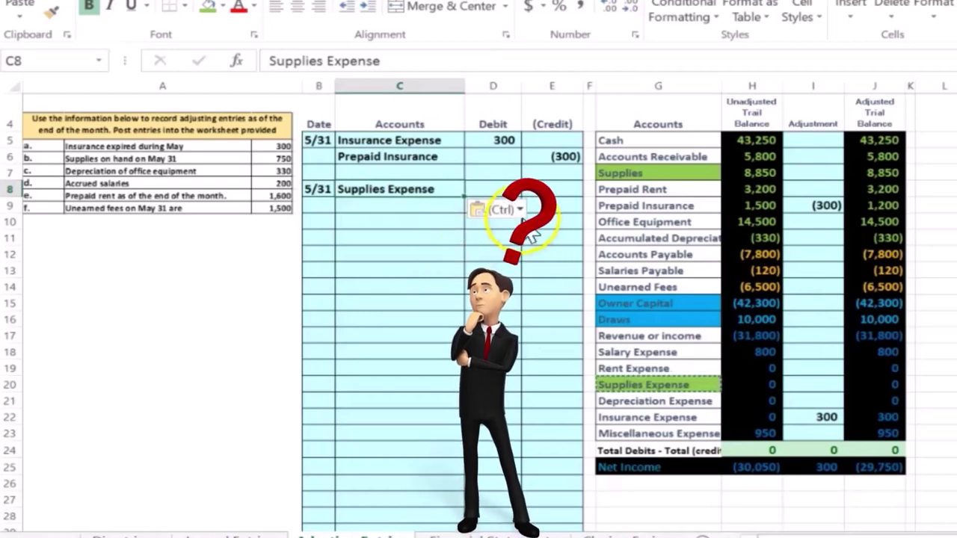
Step: Copy the Supplies account name as values only into the Accounts column beneath Supplies Expense in the second 5/31 entry
left_click(625, 171)
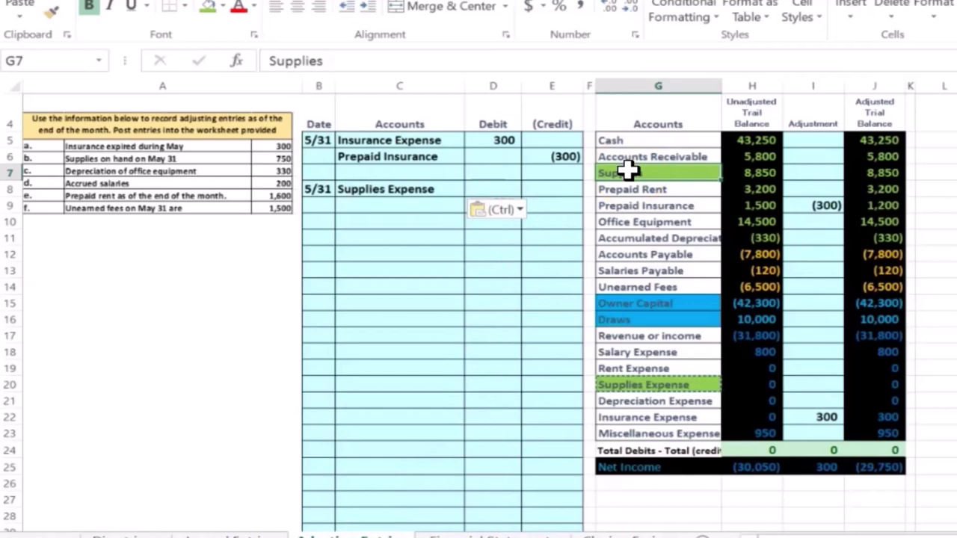
right_click(626, 171)
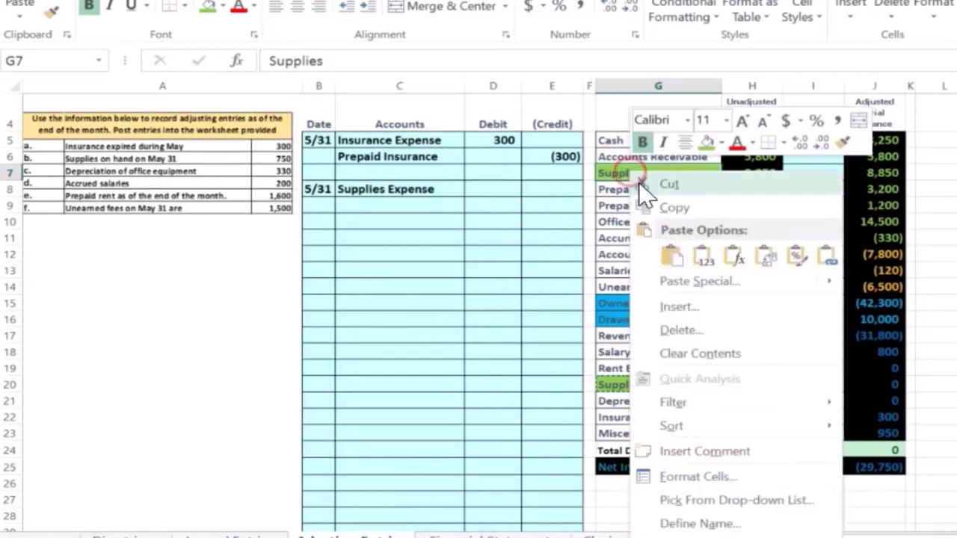
left_click(669, 206)
left_click(405, 209)
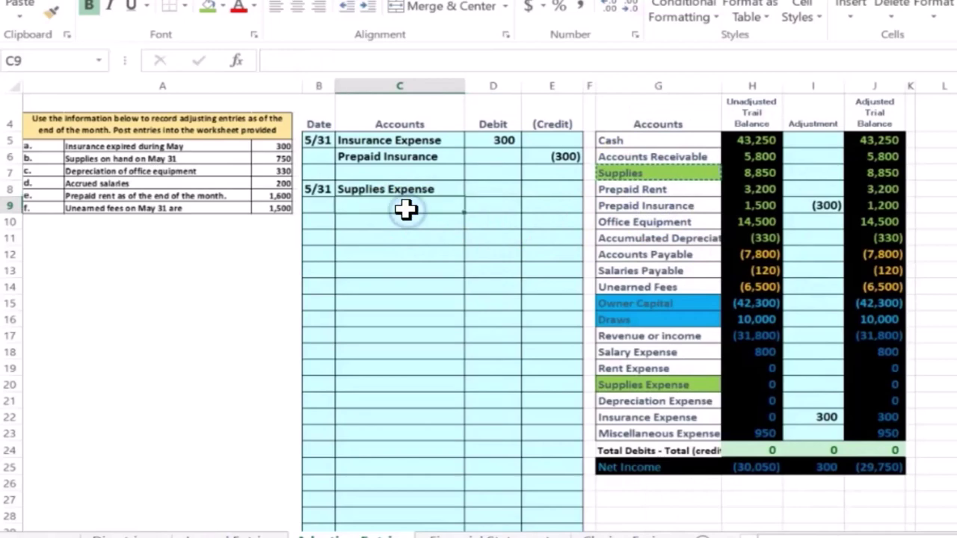
right_click(405, 210)
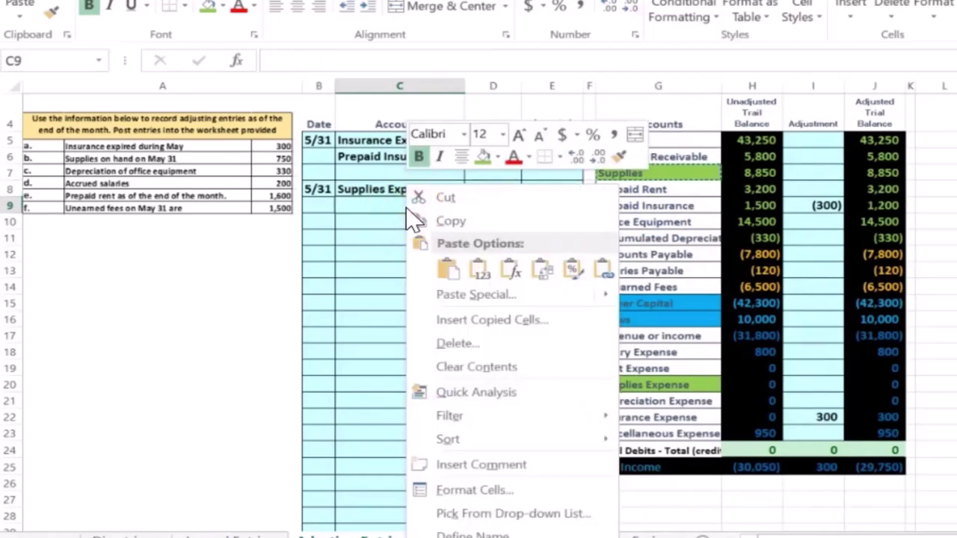
left_click(479, 263)
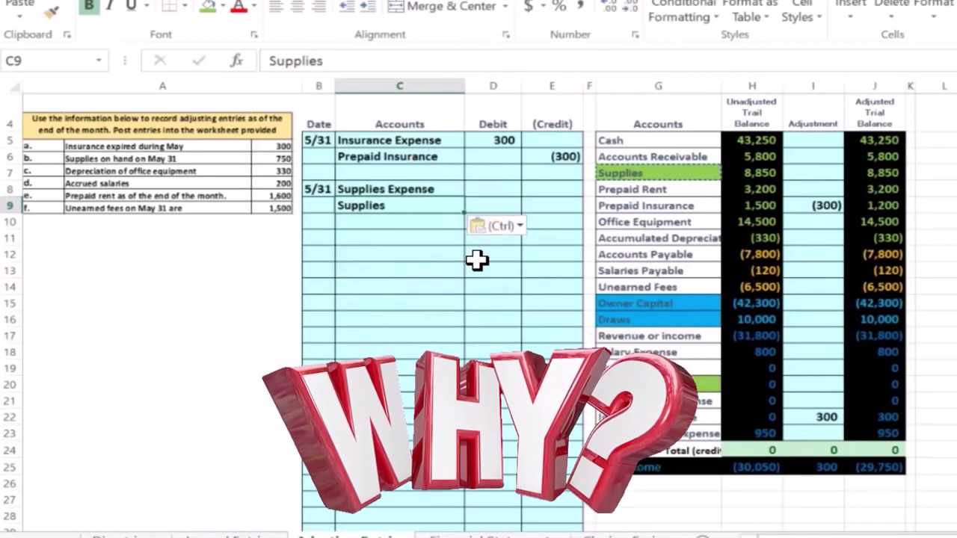
Step: Use the Calculator to work out the supplies used as 8850 - 750, then return to the worksheet
left_click_drag(623, 175, 922, 172)
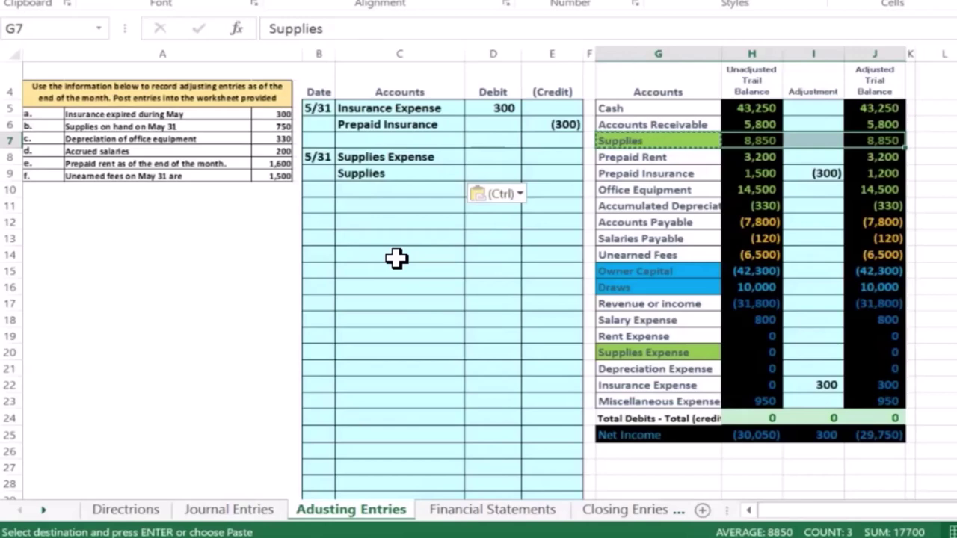
left_click(549, 333)
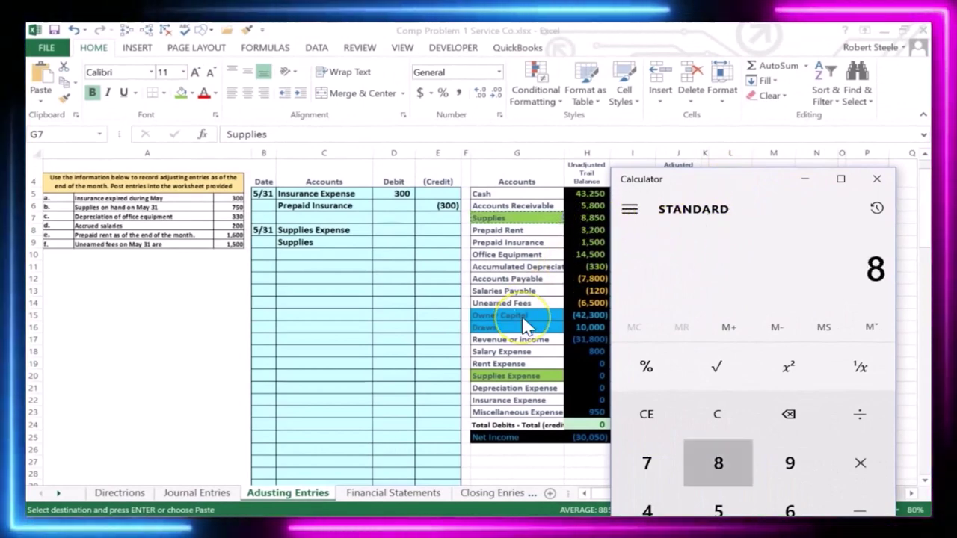
type("8850 ")
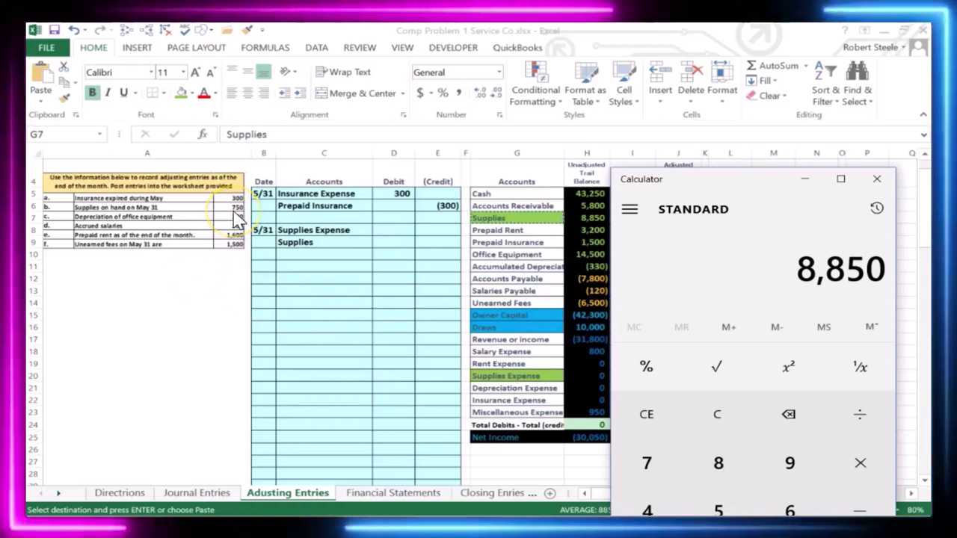
type("- 750")
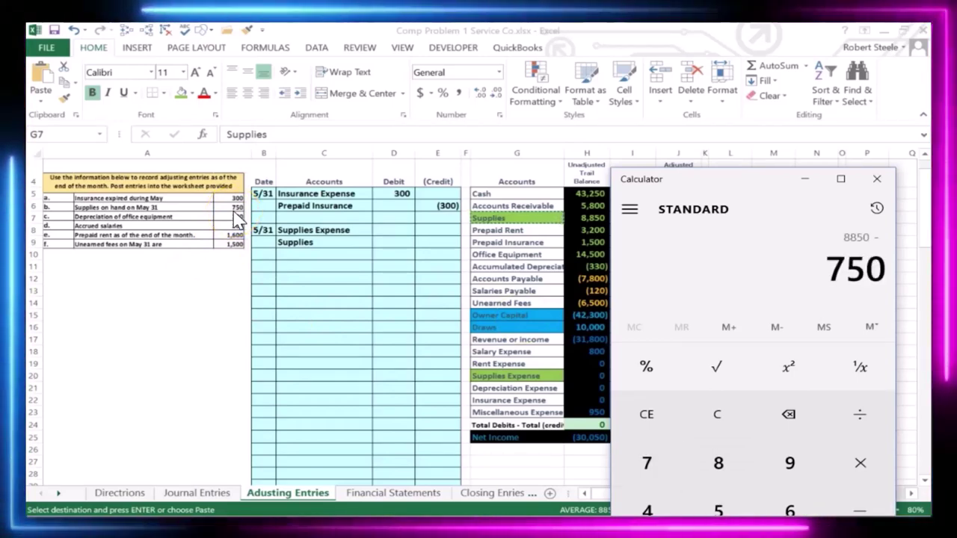
key("Return")
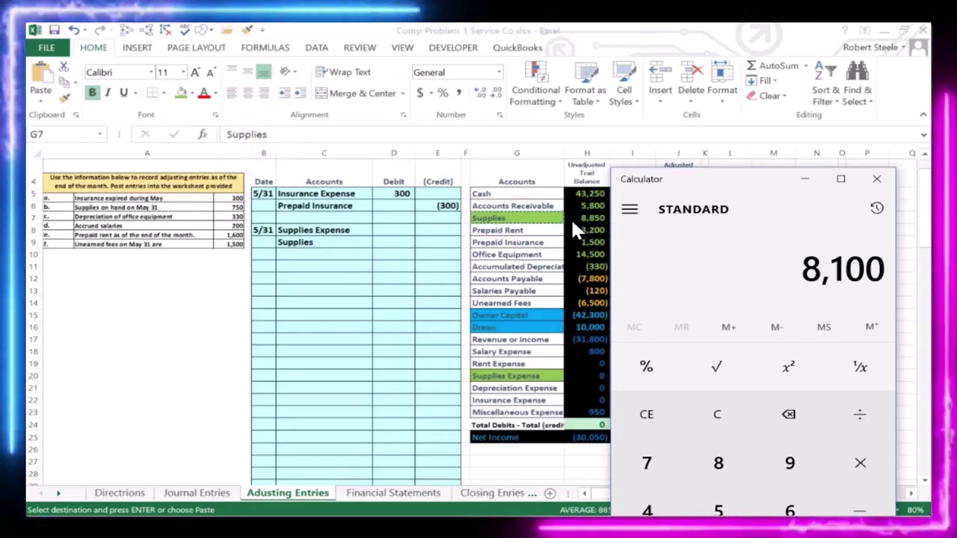
key("alt+Tab")
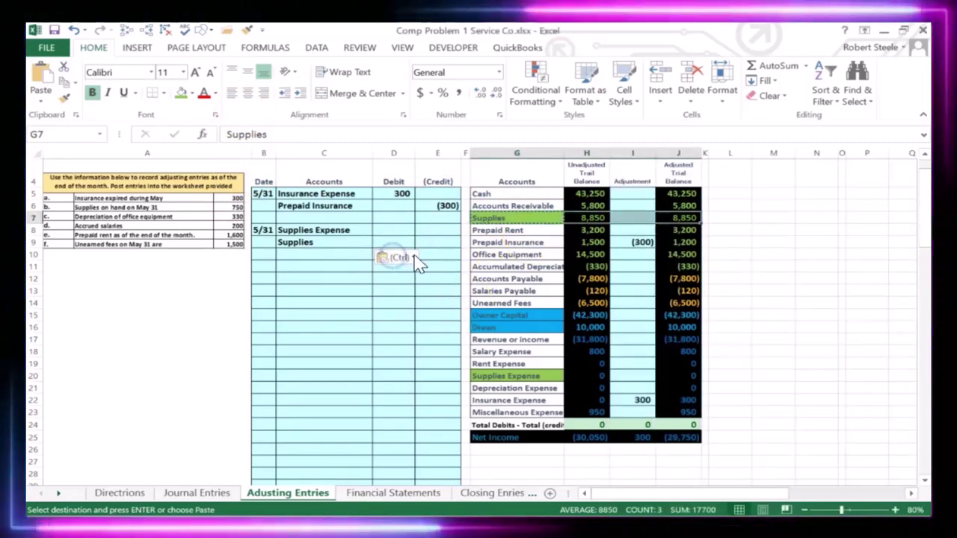
Step: Enter the Supplies Expense debit in cell D8 as the formula =8850-750
left_click(677, 217)
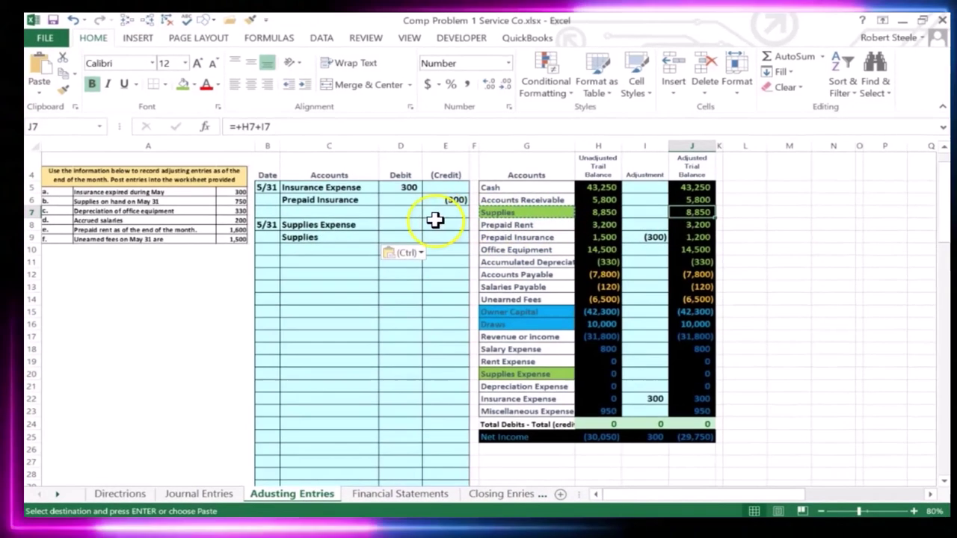
left_click(402, 224)
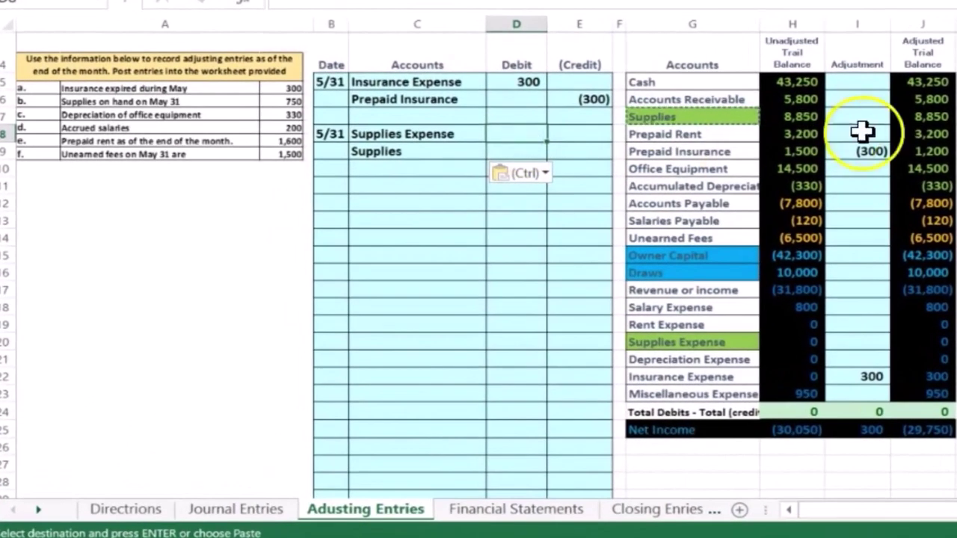
left_click(932, 116)
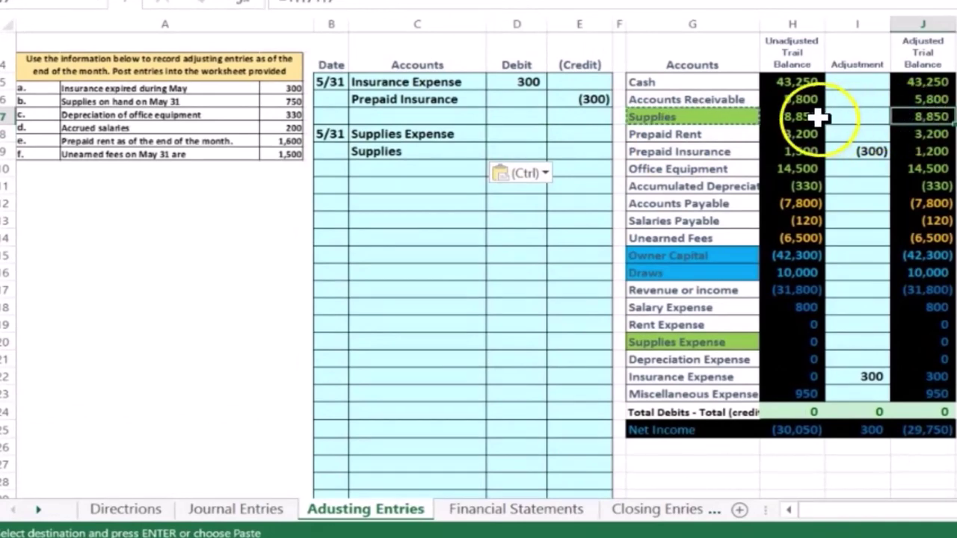
left_click(501, 135)
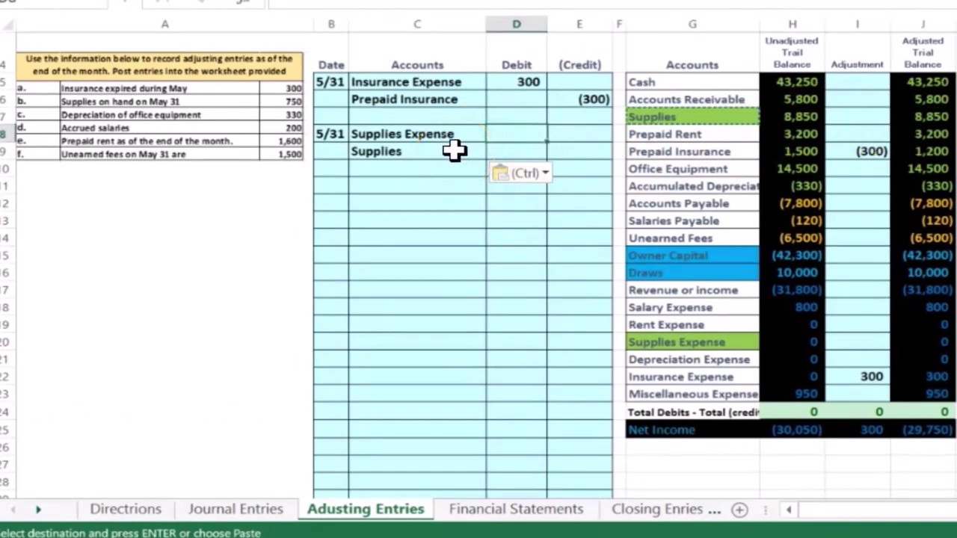
type("=")
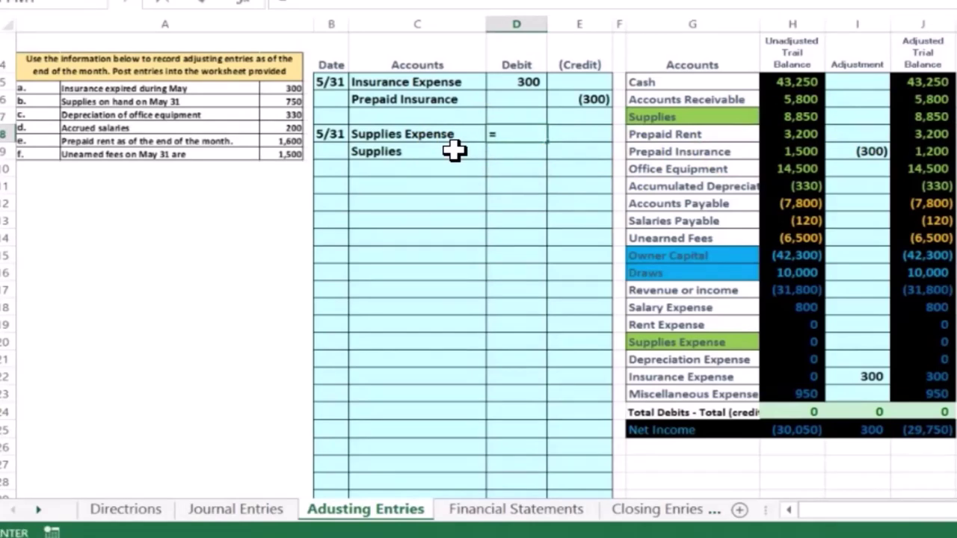
type("8850-750")
key("Return")
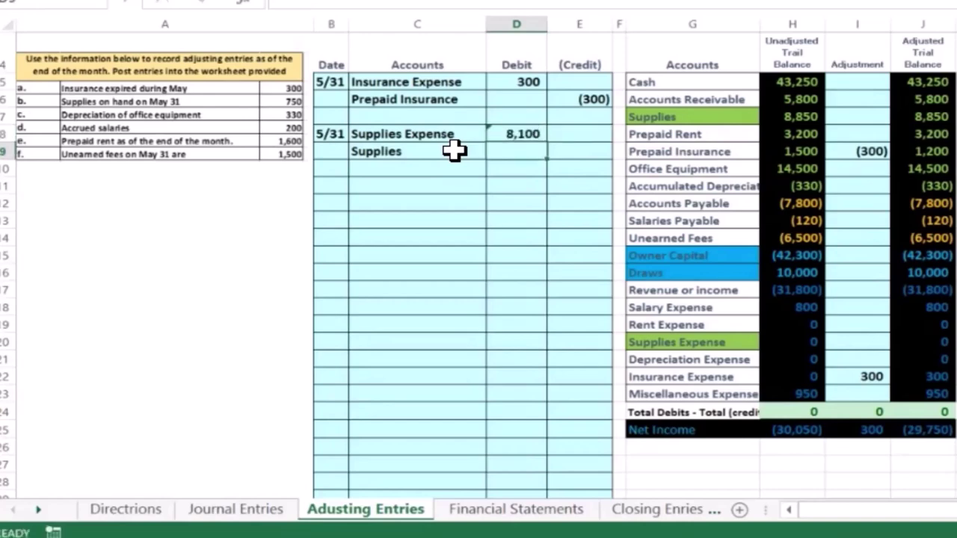
Step: Enter -8100 as the Supplies credit in cell E9
key("Right")
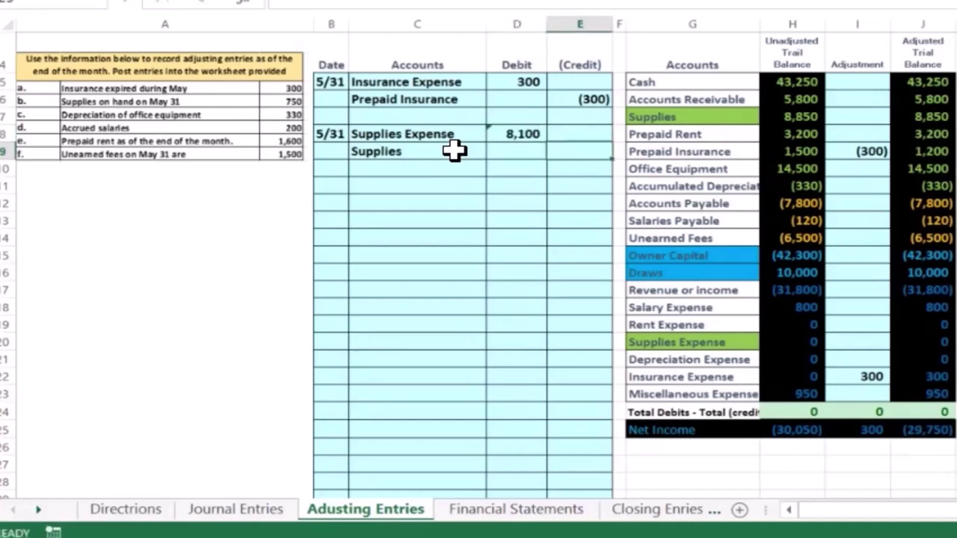
type("-8100")
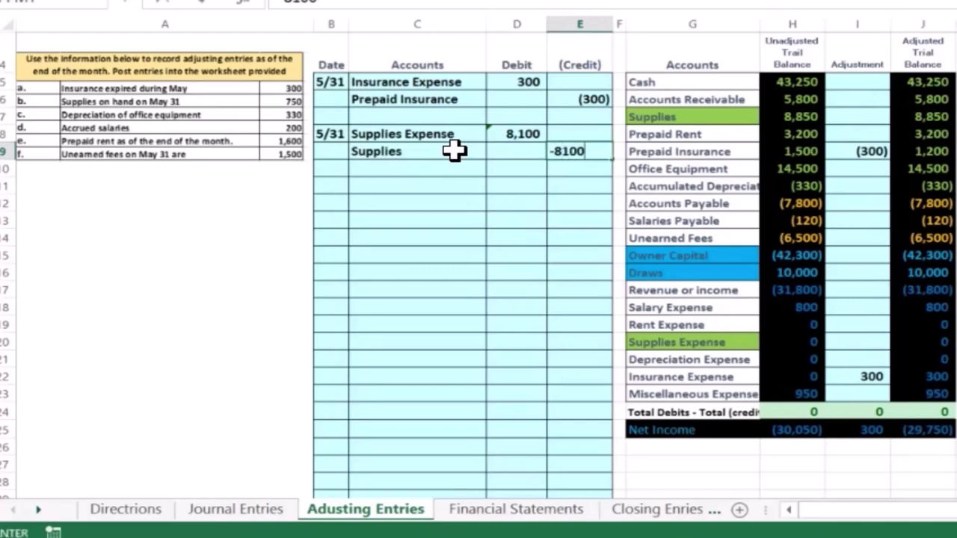
key("Return")
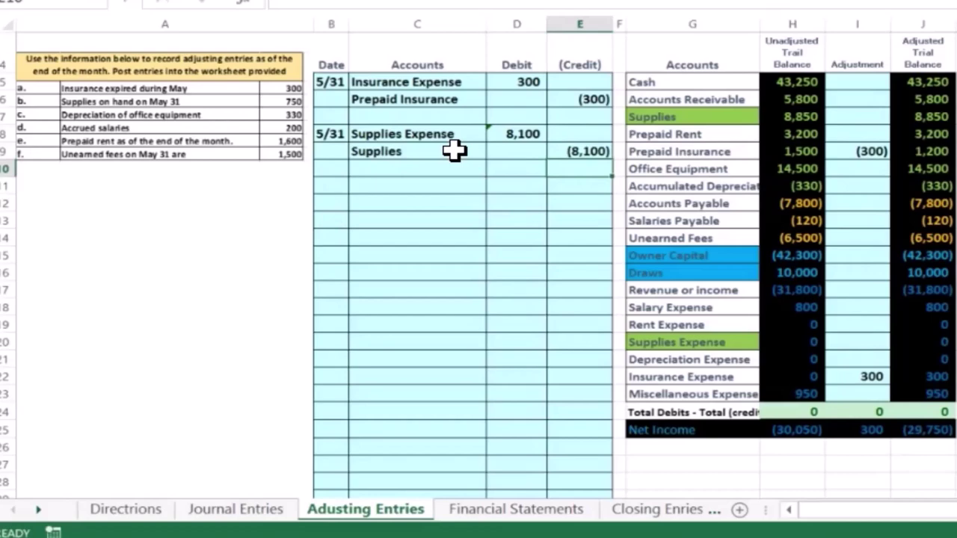
Step: Post the supplies debit to the Supplies Expense row of the Adjustment column by linking I20 to D8
key("Right")
key("Right")
key("Right")
key("Right")
key("Down")
key("Down")
key("Down")
key("Down")
key("Down")
key("Down")
key("Down")
key("Down")
key("Down")
key("Down")
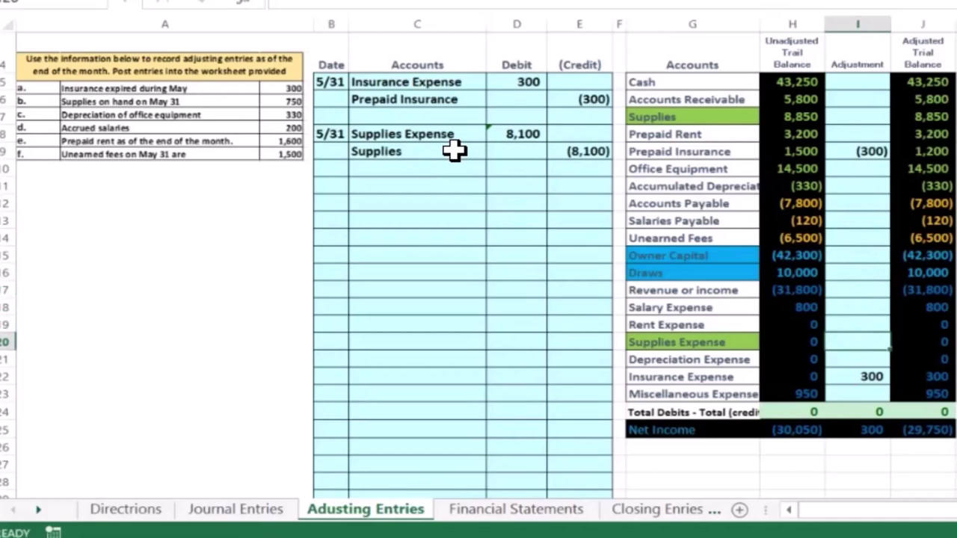
type("=")
key("Left")
key("Left")
key("Left")
key("Left")
key("Left")
key("Up")
key("Up")
key("Up")
key("Up")
key("Up")
key("Up")
key("Up")
key("Up")
key("Up")
key("Up")
key("Up")
key("Up")
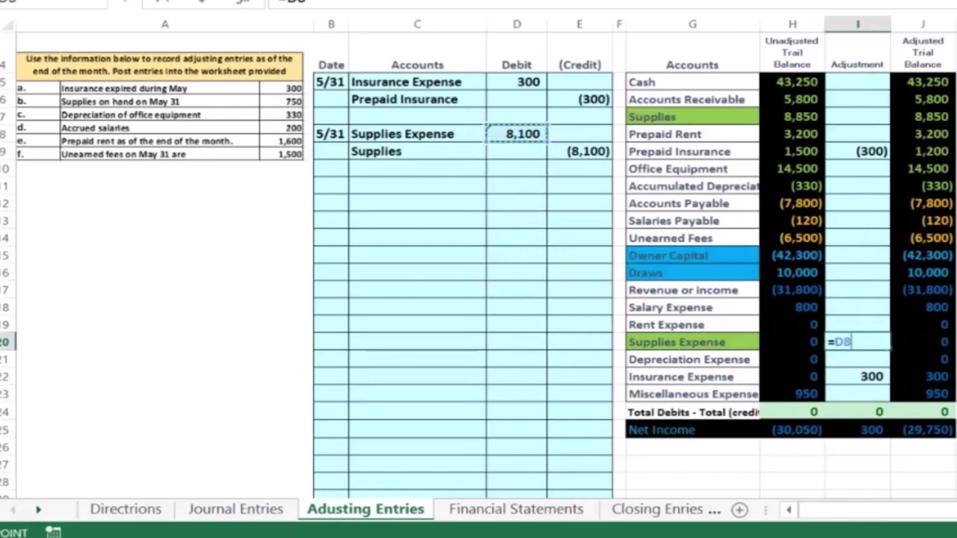
key("Return")
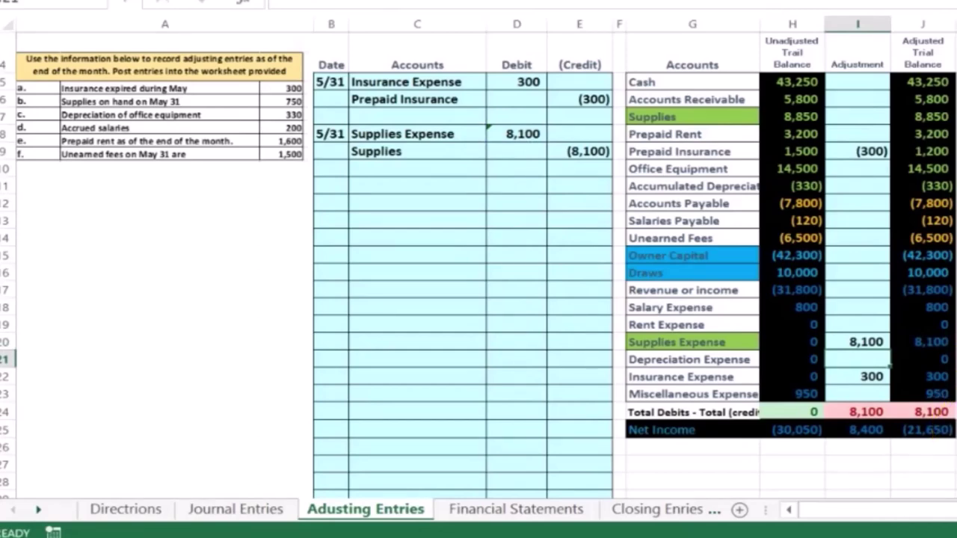
Step: Post the supplies credit to the Supplies row of the Adjustment column by linking I7 to E9
left_click(860, 116)
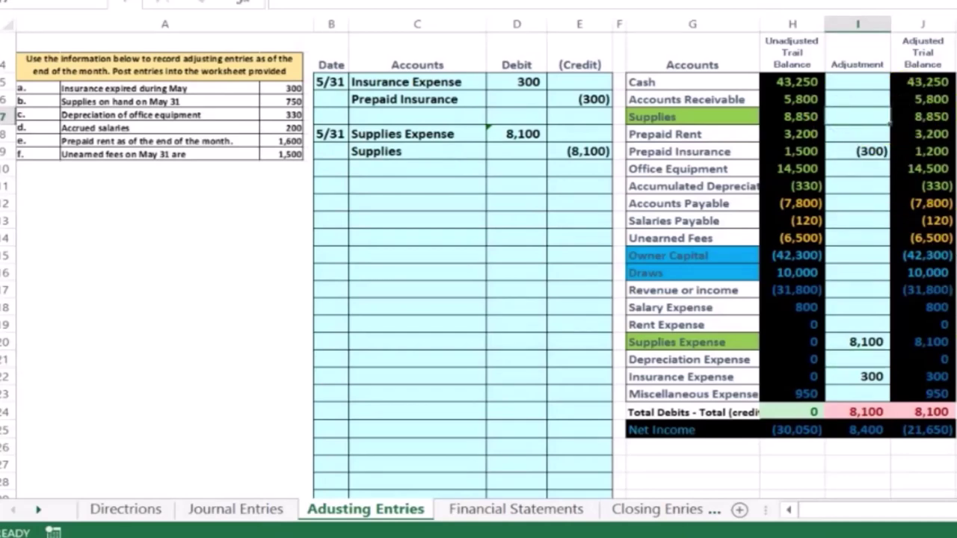
type("=")
key("Down")
key("Down")
key("Left")
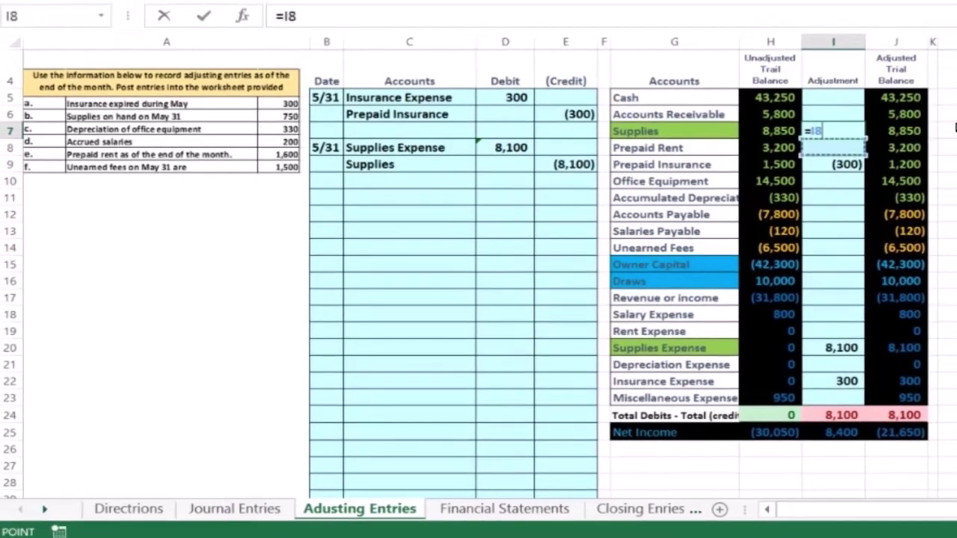
key("Left")
key("Left")
key("Left")
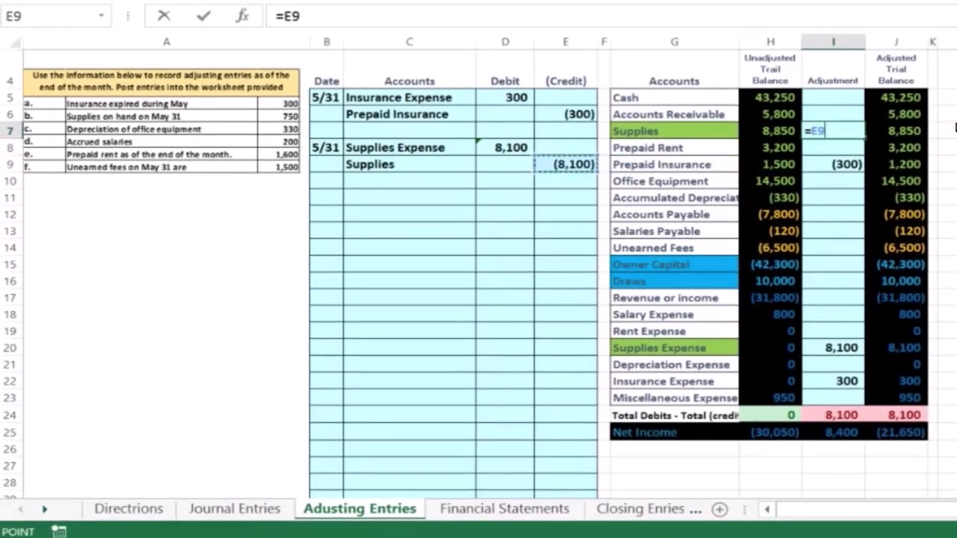
key("Return")
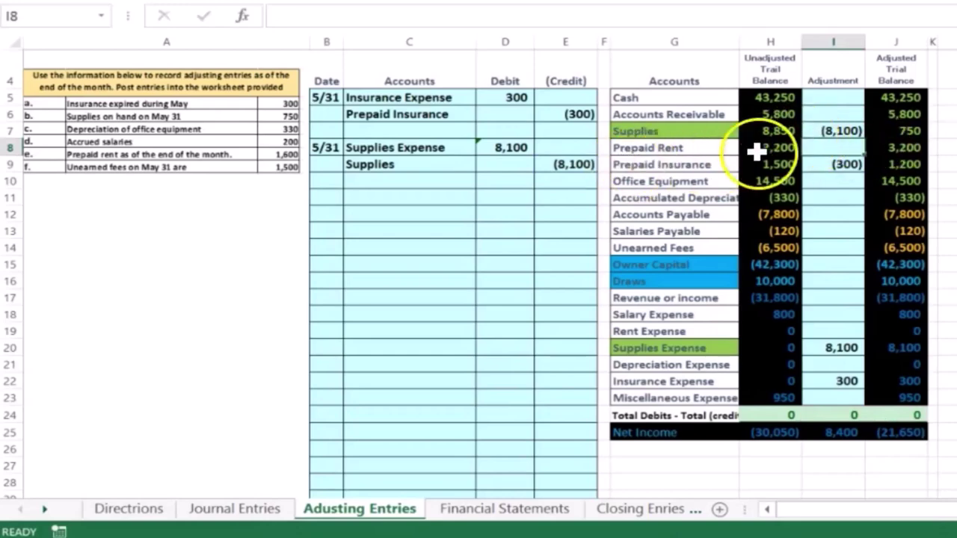
left_click(894, 131)
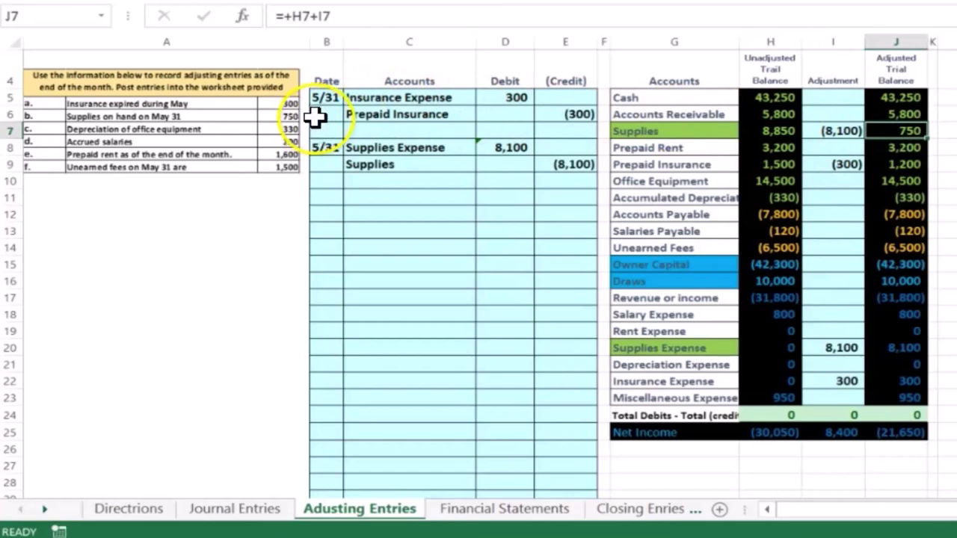
left_click(947, 131)
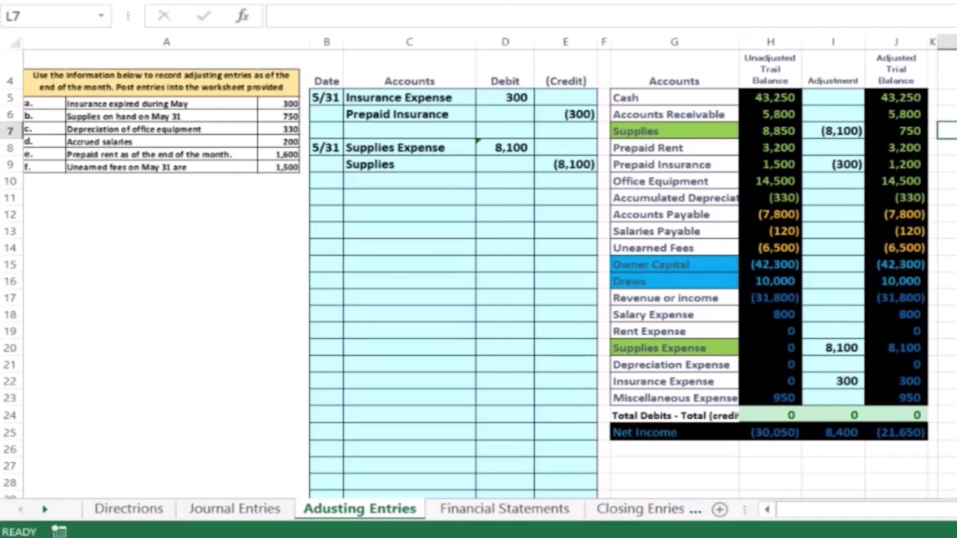
Step: Remove the green fill from the Supplies and Supplies Expense account names in the trial balance
left_click(725, 129)
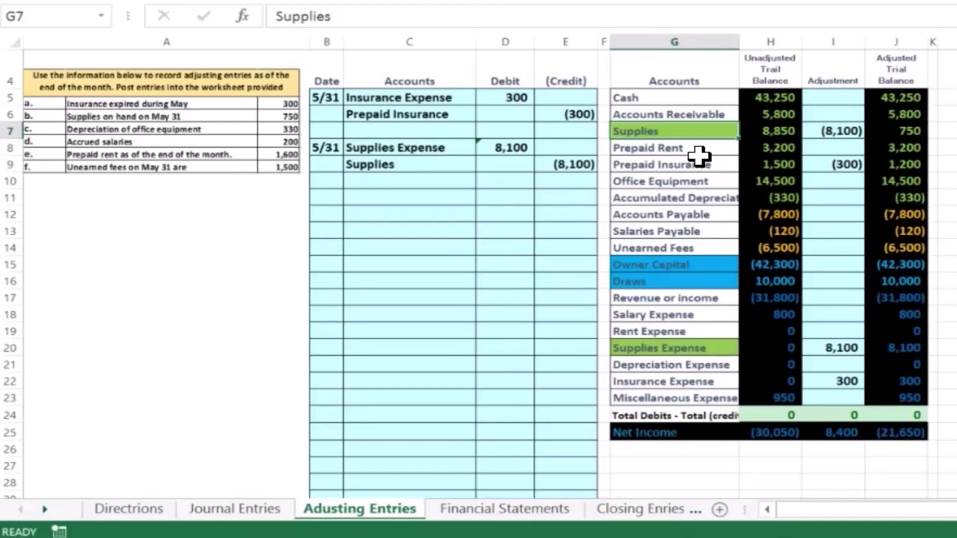
left_click(326, 201)
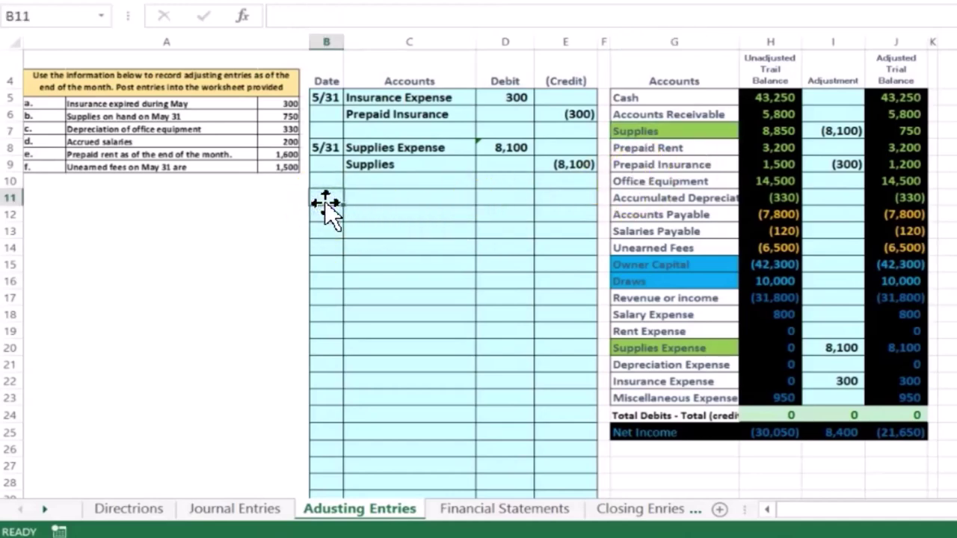
right_click(636, 132)
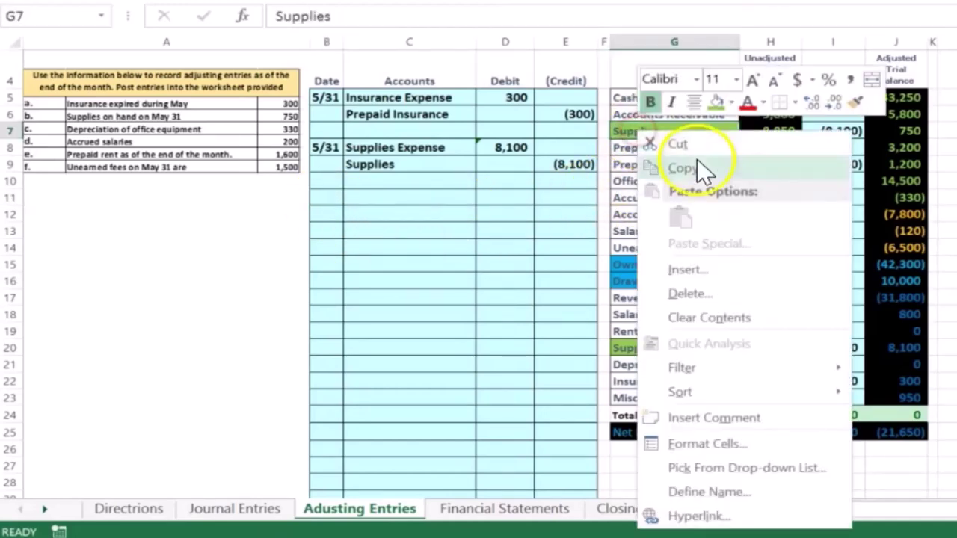
left_click(730, 101)
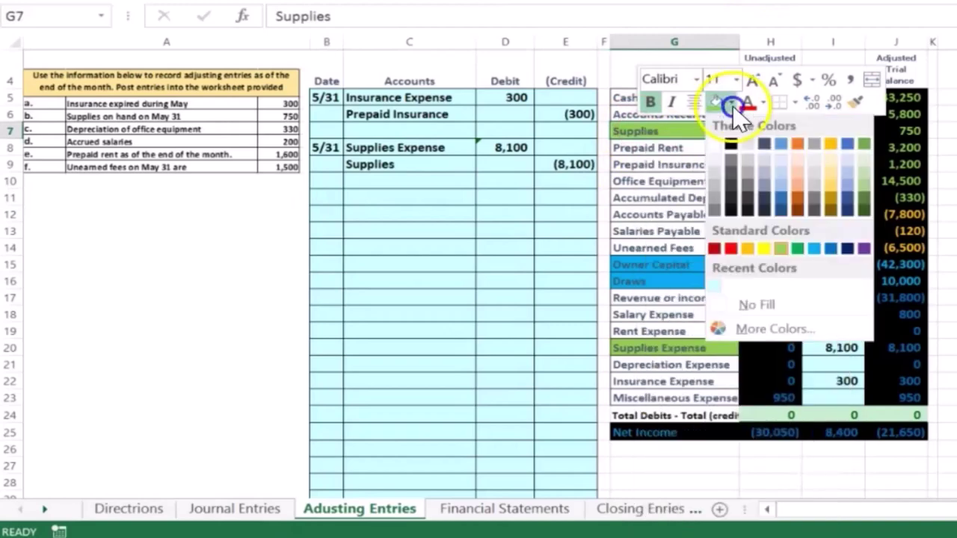
left_click(751, 305)
right_click(696, 348)
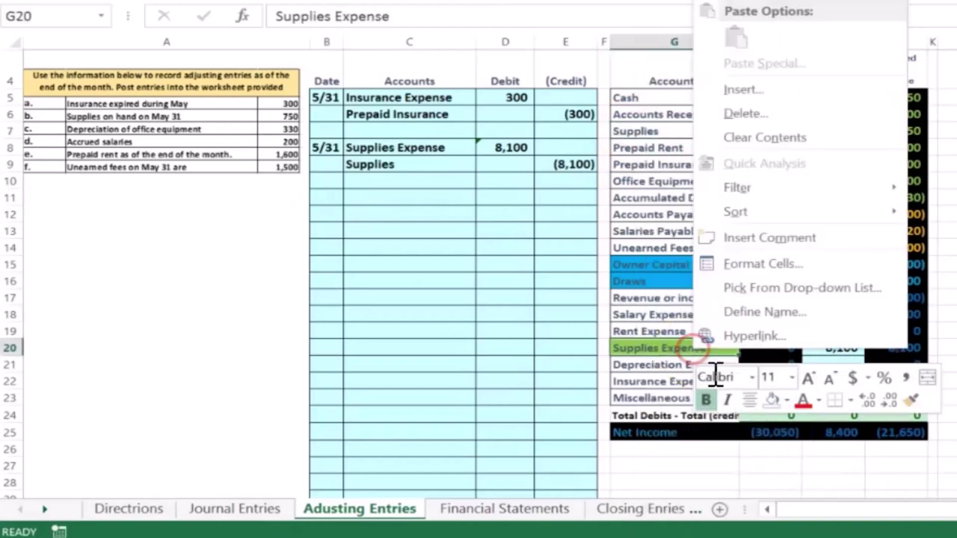
left_click(771, 404)
Step: Enter the date 5/31 in journal cell B11 for the third adjusting entry, leaving row 10 blank
left_click(332, 199)
type("5/31")
key("Return")
key("Up")
key("Right")
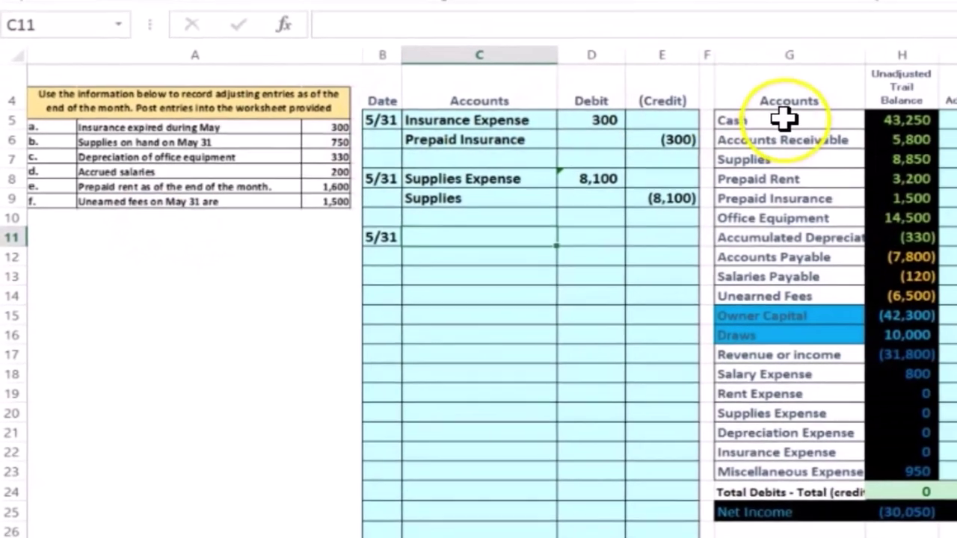
Step: Fill the Accumulated Depreciation account name in the trial balance with green to mark it as affected by the depreciation entry
left_click_drag(939, 70, 956, 259)
left_click_drag(795, 275, 789, 286)
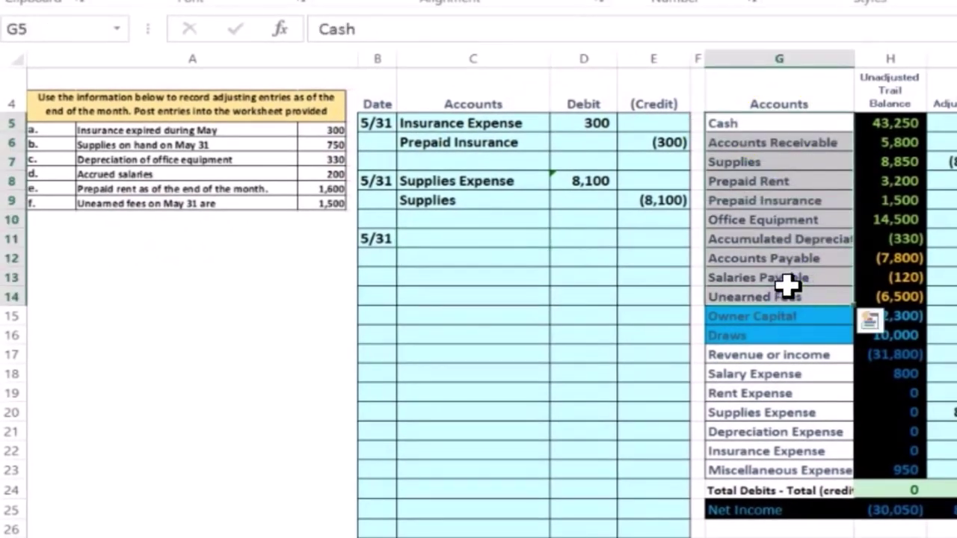
left_click(814, 239)
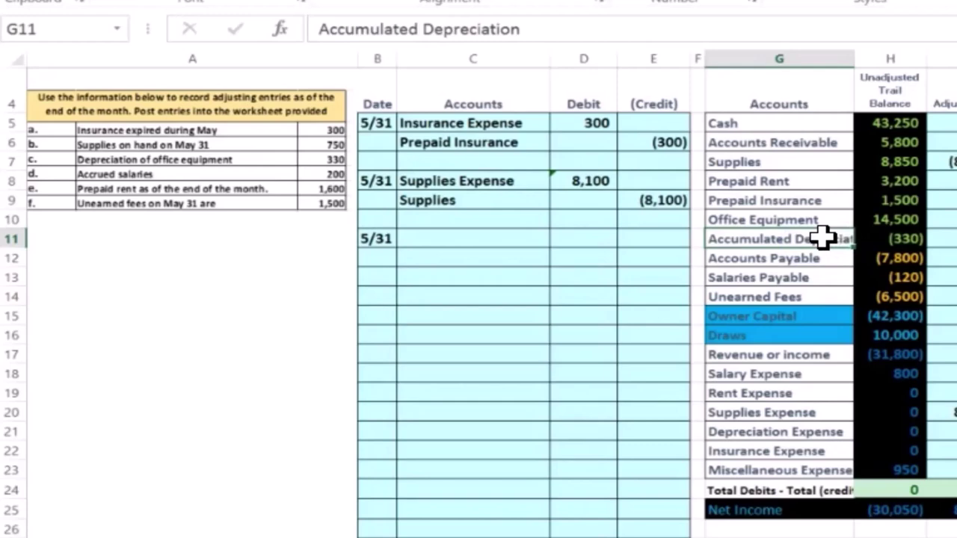
right_click(823, 238)
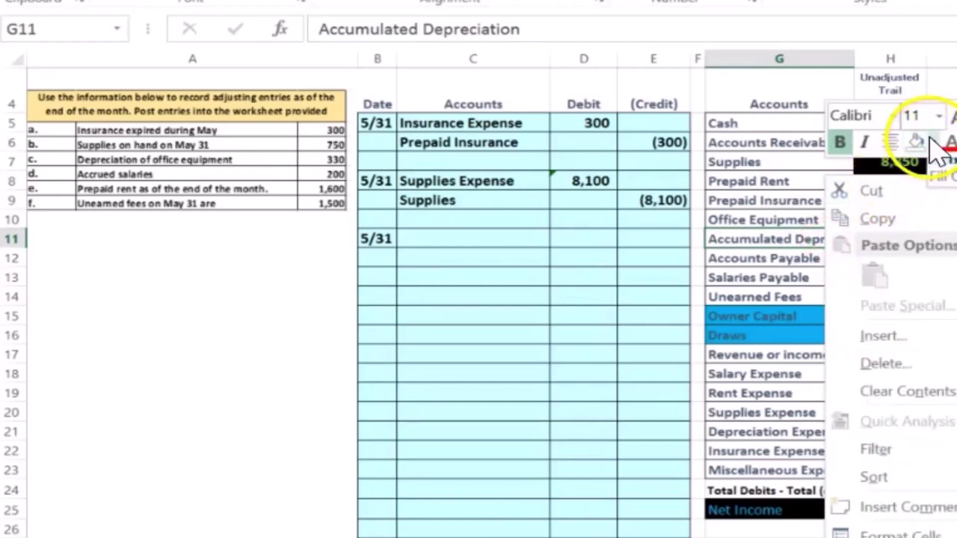
left_click(933, 142)
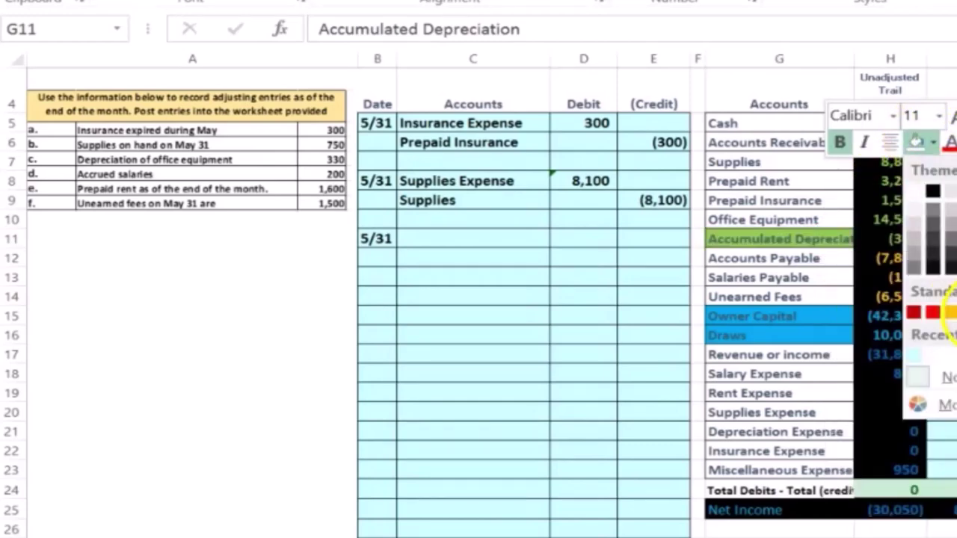
left_click(956, 313)
Step: Fill the Depreciation Expense account name in the trial balance's expense section with the same green
left_click_drag(794, 359, 793, 471)
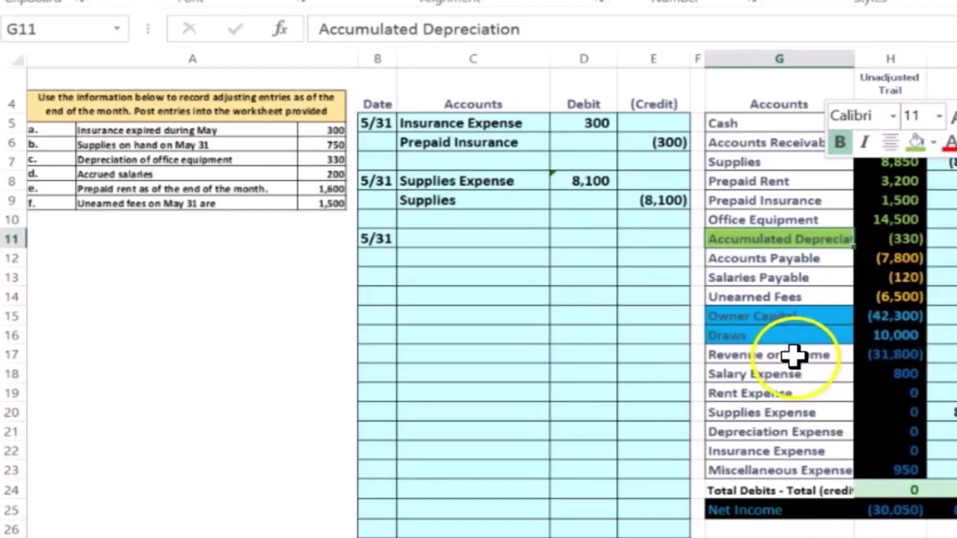
left_click_drag(673, 463, 673, 464)
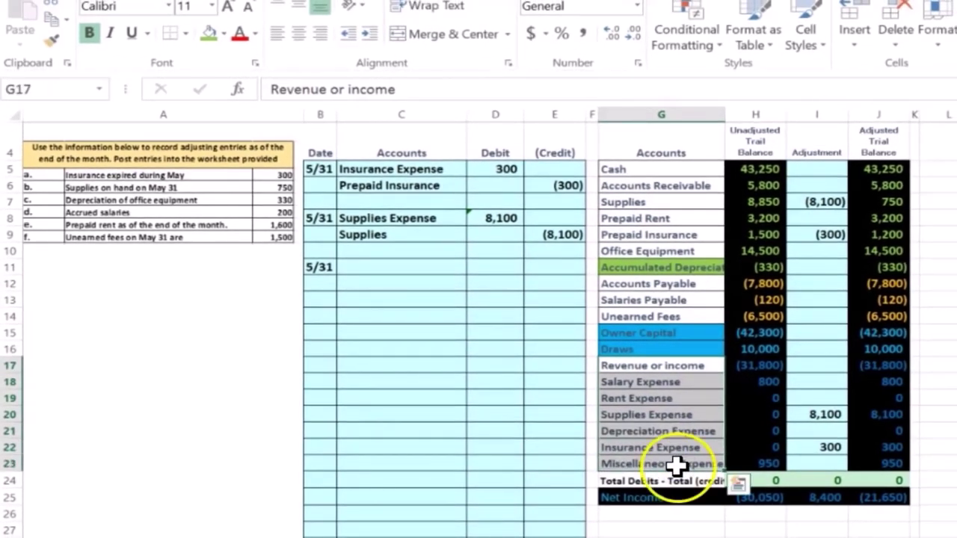
left_click(672, 426)
right_click(671, 426)
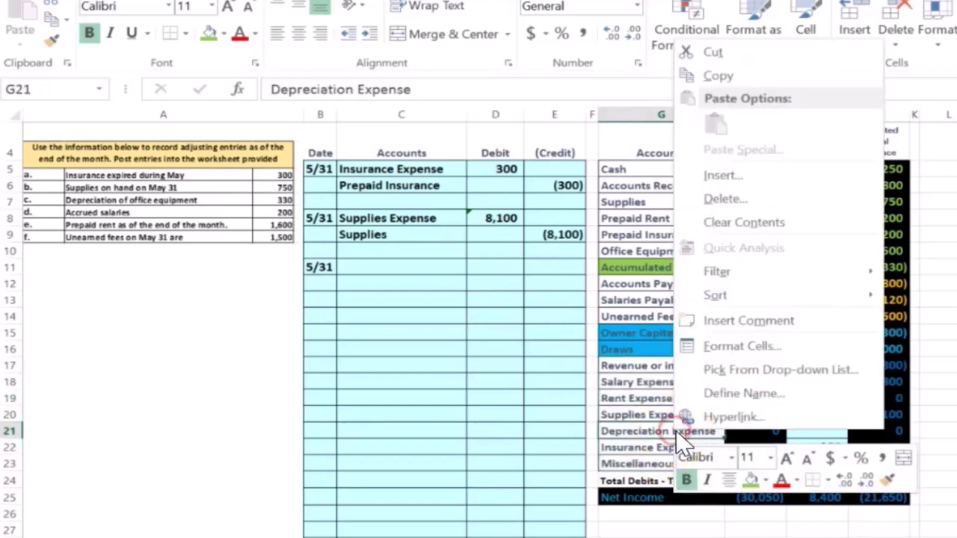
left_click(751, 480)
left_click(633, 449)
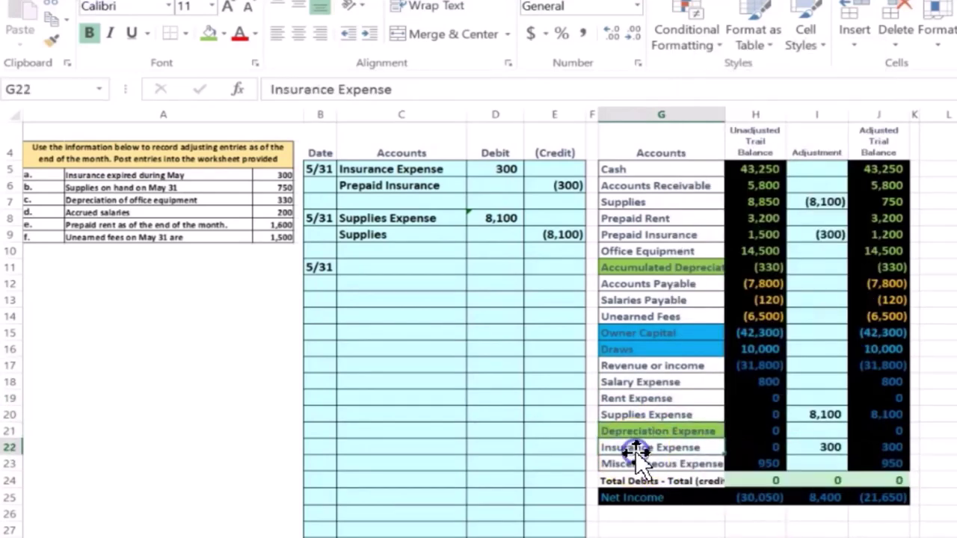
Step: Copy the Depreciation Expense account name from the trial balance into journal cell C11, pasting values only
left_click_drag(620, 381, 878, 456)
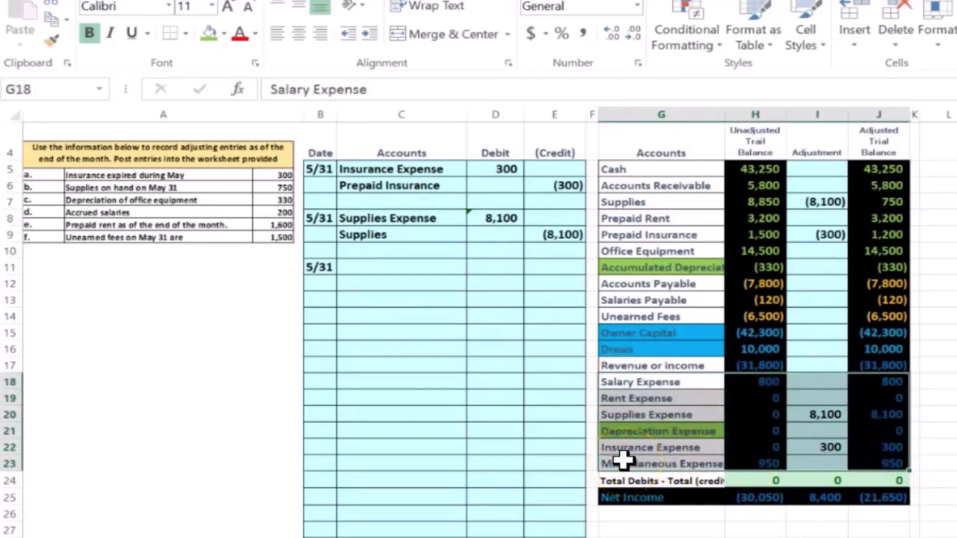
left_click(626, 428)
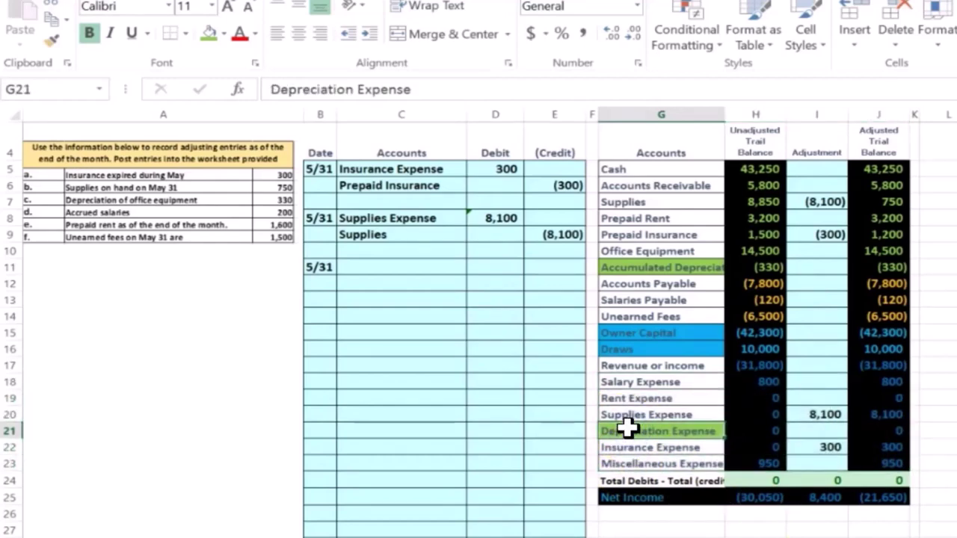
right_click(633, 432)
left_click(680, 81)
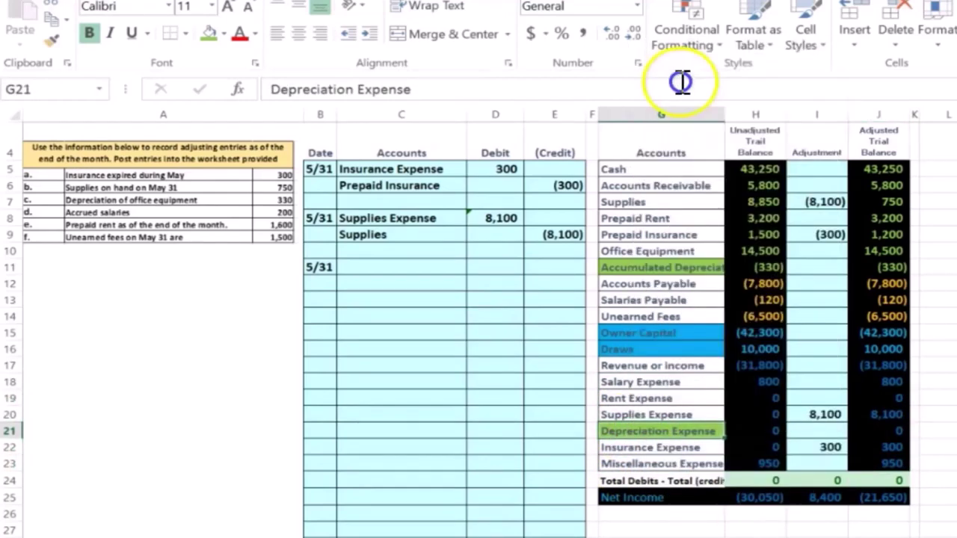
left_click(395, 264)
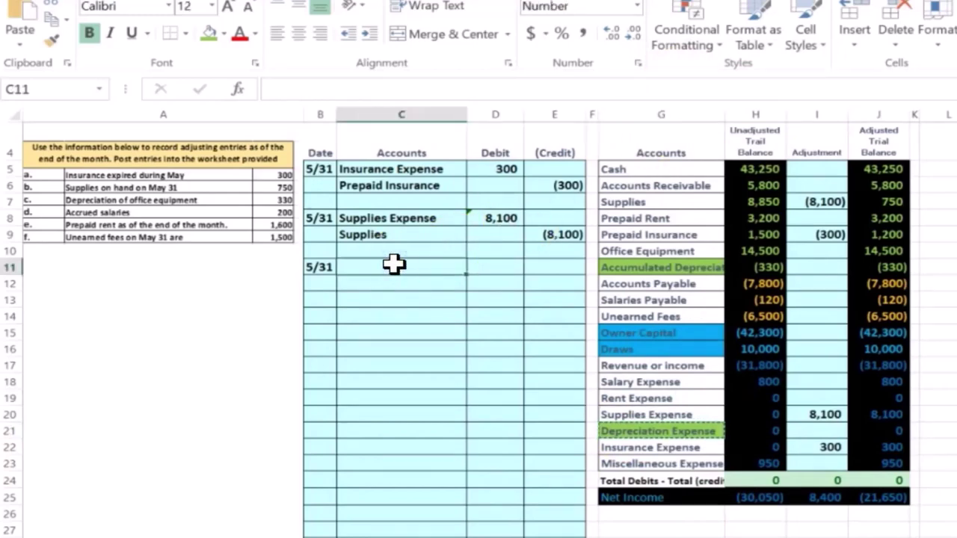
right_click(395, 264)
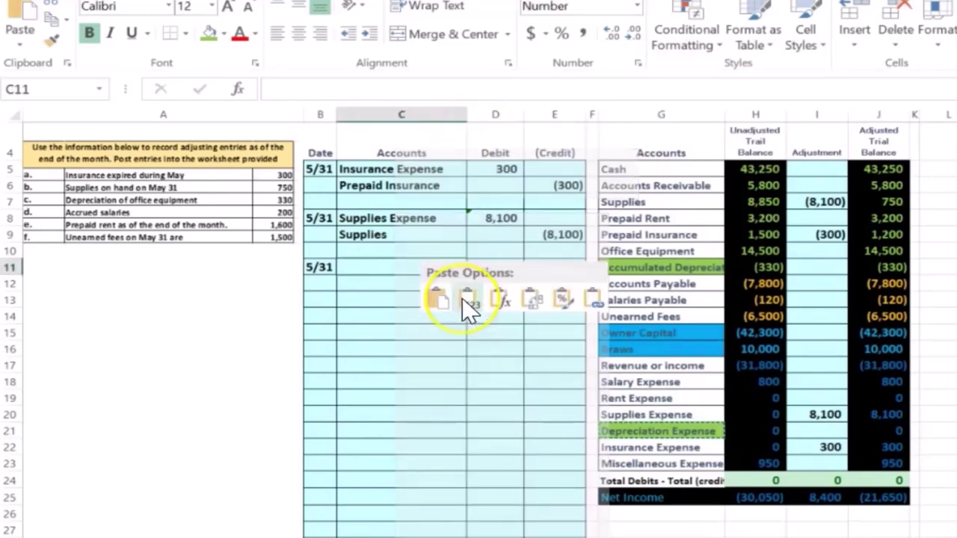
left_click(462, 299)
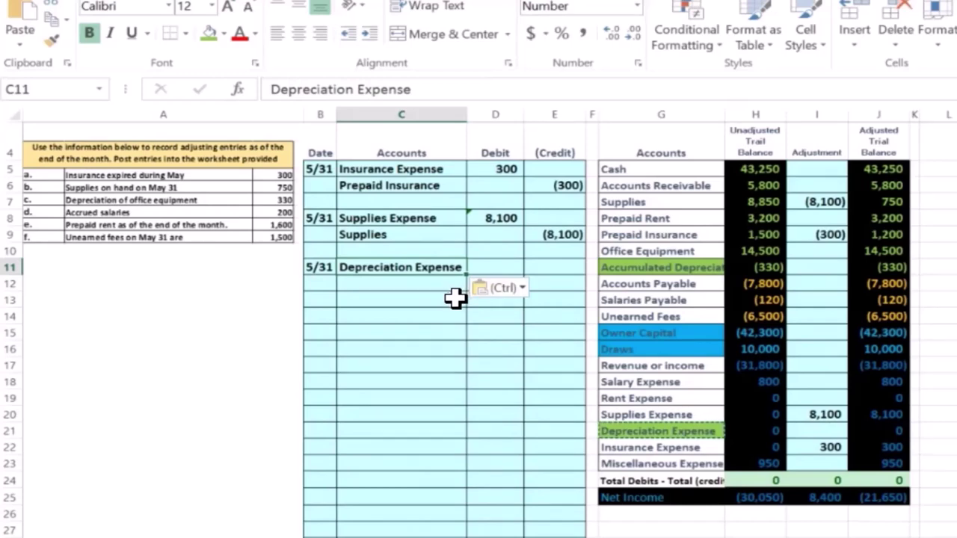
Step: Copy the Accumulated Depreciation account name from the trial balance into journal cell C12, pasting values only
left_click(615, 269)
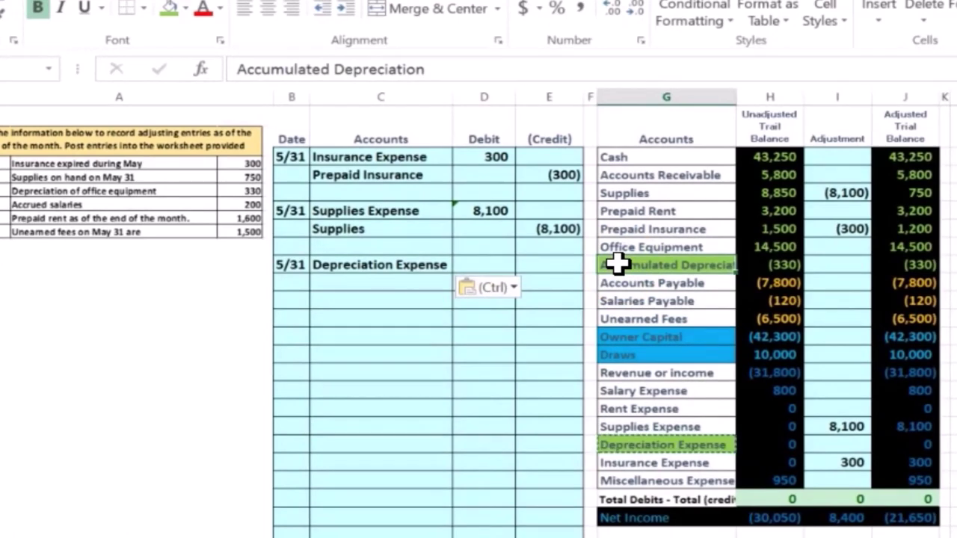
right_click(615, 263)
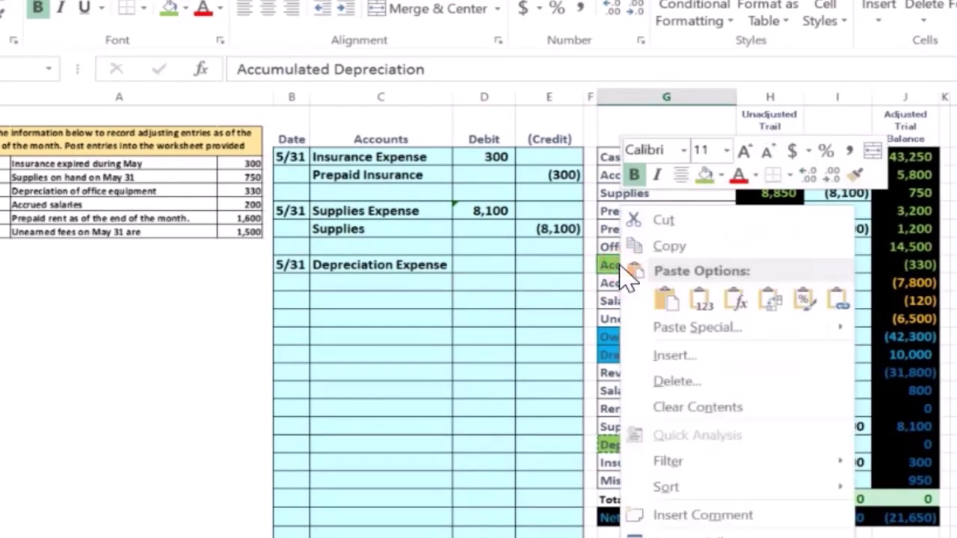
left_click(661, 247)
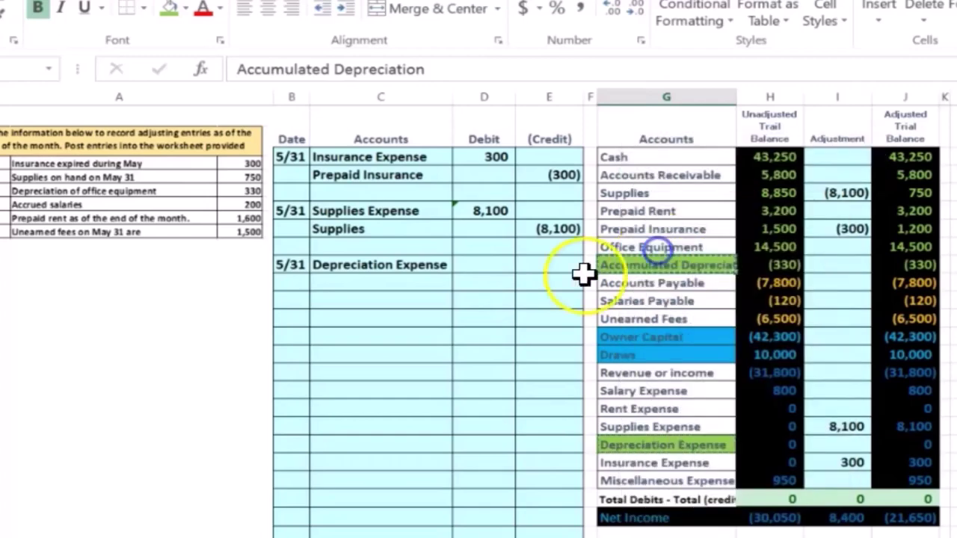
left_click(389, 282)
right_click(391, 283)
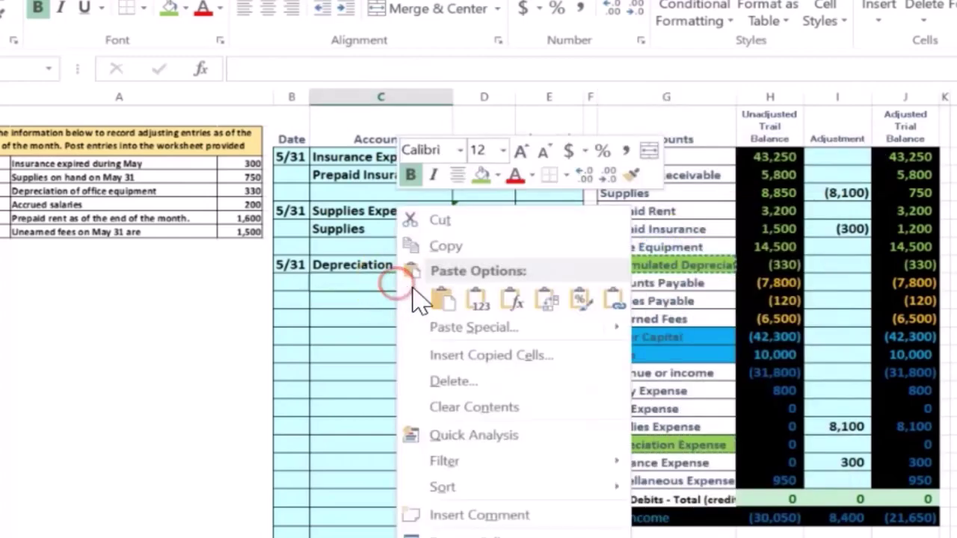
left_click(472, 300)
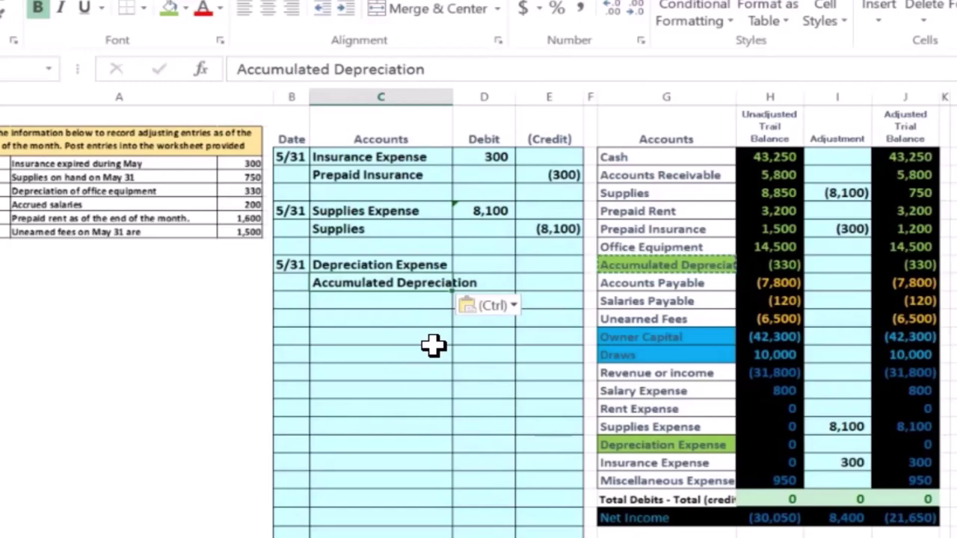
Step: Examine the Accumulated Depreciation and Office Equipment rows and the unadjusted balances from Net Income up to Office Equipment
left_click(657, 263)
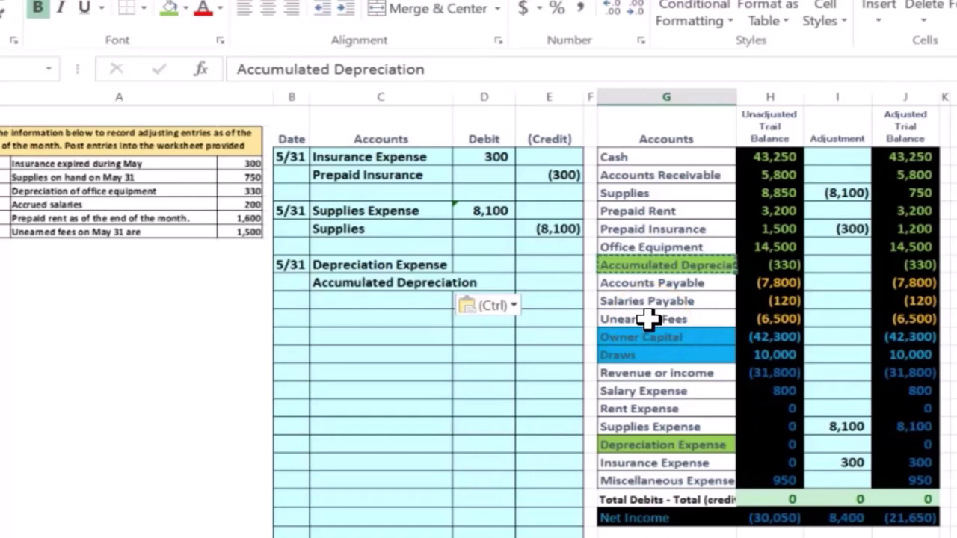
key("Right")
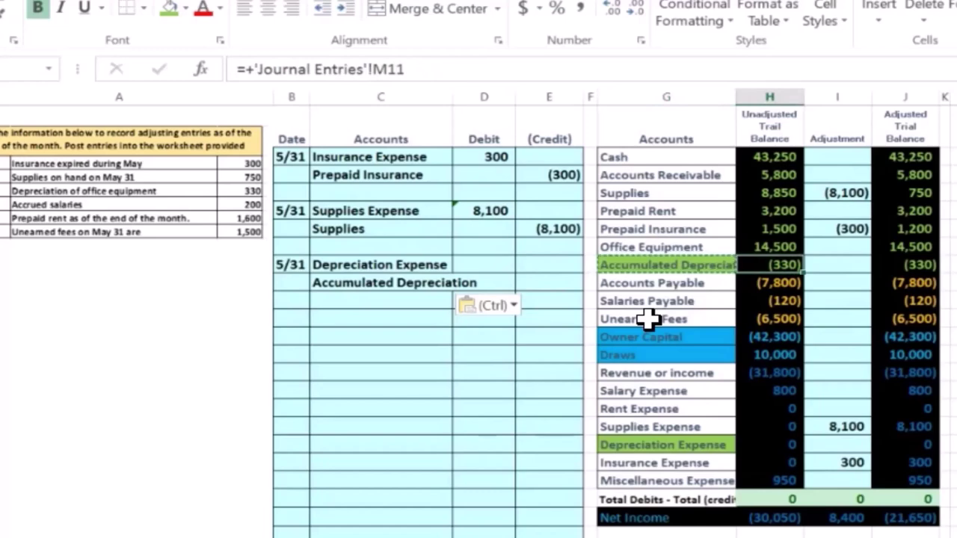
key("Left")
key("Up")
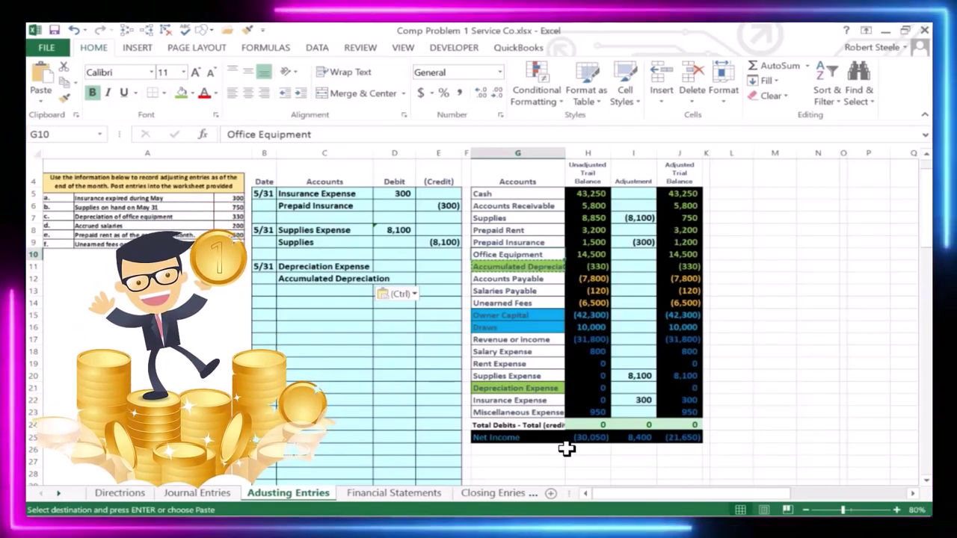
left_click(582, 449)
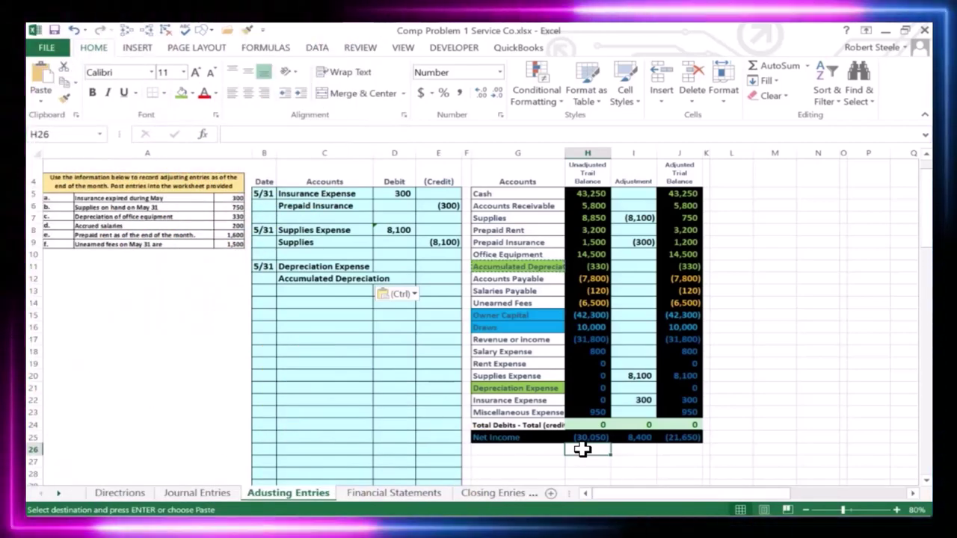
key("Up")
key("Up")
key("Up")
key("Up")
key("Up")
key("Up")
key("Up")
key("Up")
key("Up")
key("Up")
key("Up")
key("Up")
key("Up")
key("Up")
key("Up")
key("Up")
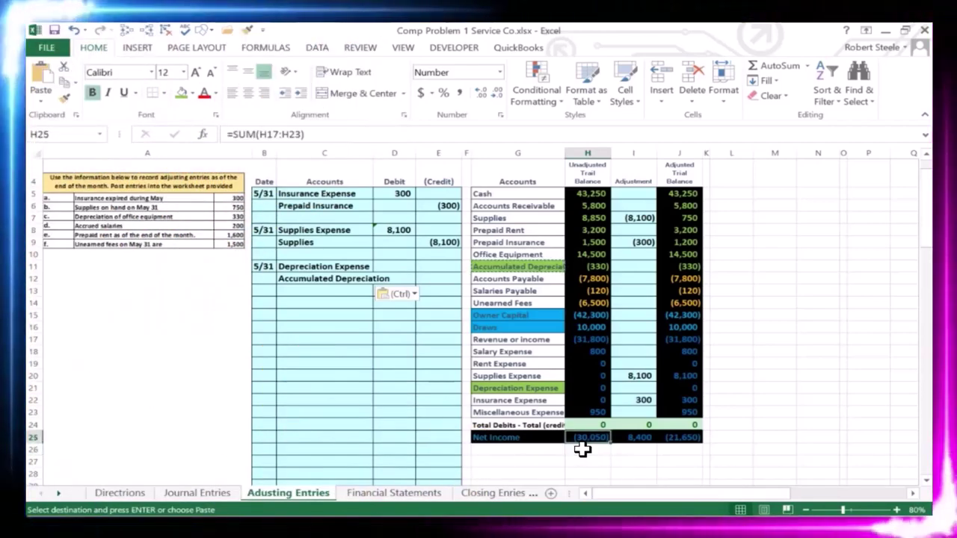